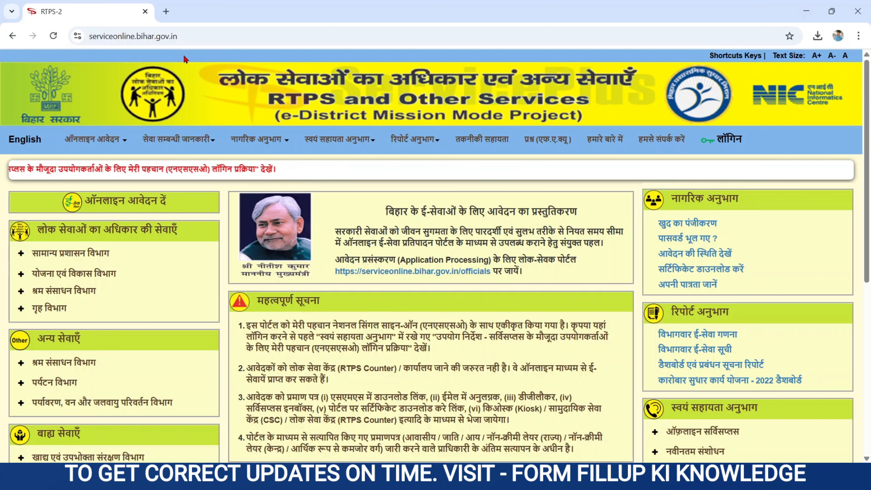
# Open a new browser tab next to the RTPS-2 portal tab
pyautogui.click(166, 11)
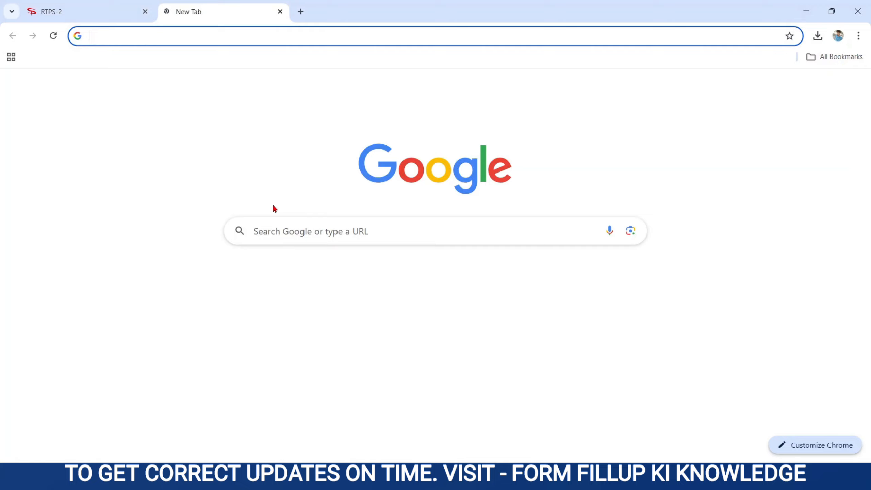
# Search Google for 'rtps', open the serviceonline.bihar.gov.in result, then return to the RTPS-2 tab
pyautogui.click(270, 236)
pyautogui.click(259, 283)
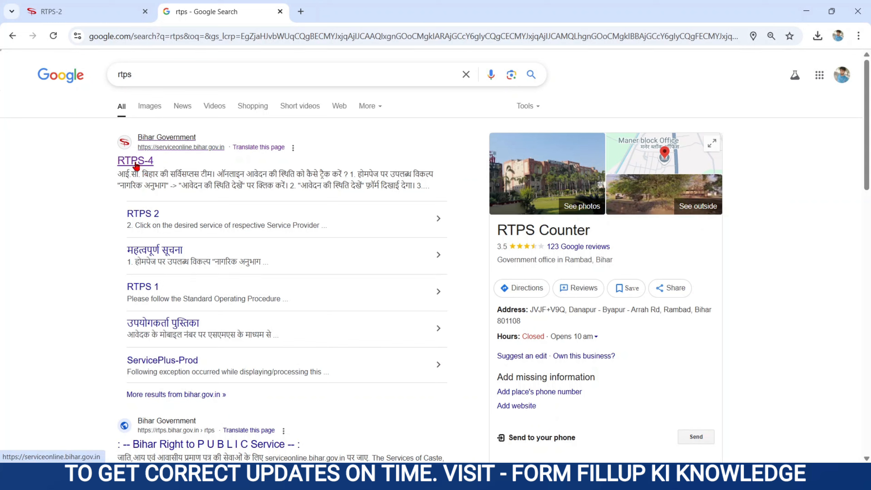
pyautogui.click(136, 164)
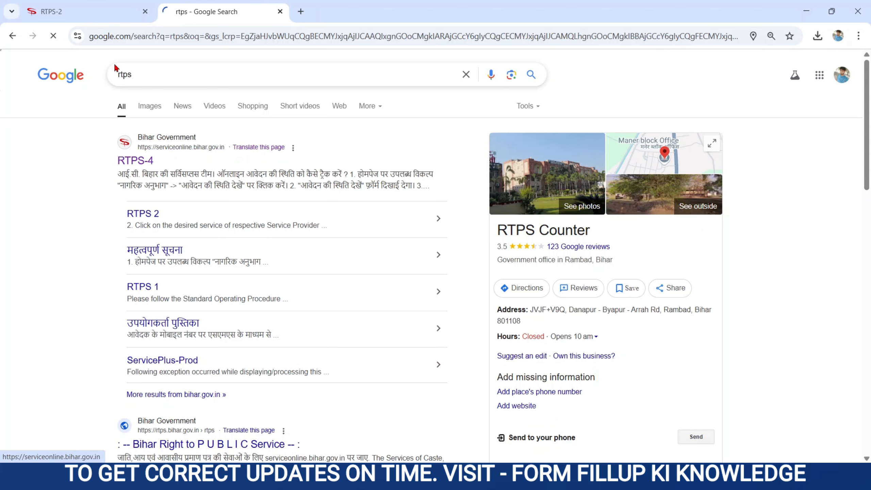
pyautogui.click(102, 19)
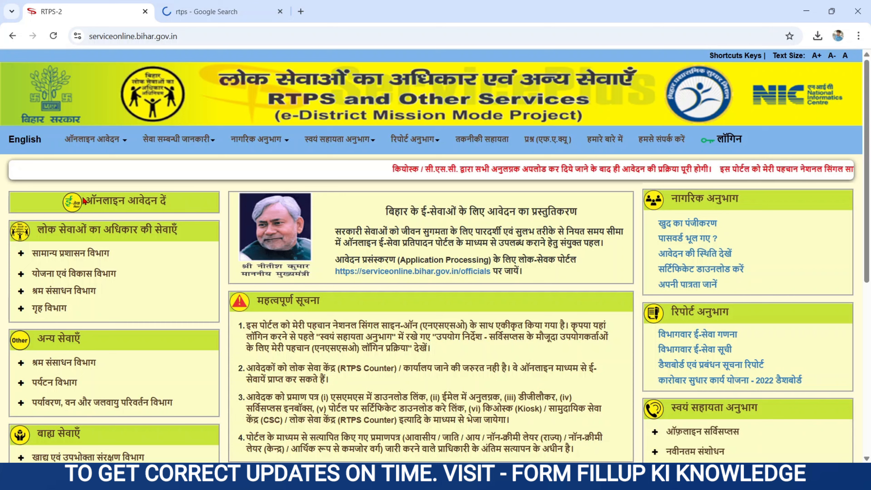
# Expand सामान्य प्रशासन विभाग and then the EWS income and asset certificate service to reveal its levels
pyautogui.moveTo(84, 201); pyautogui.dragTo(183, 206)
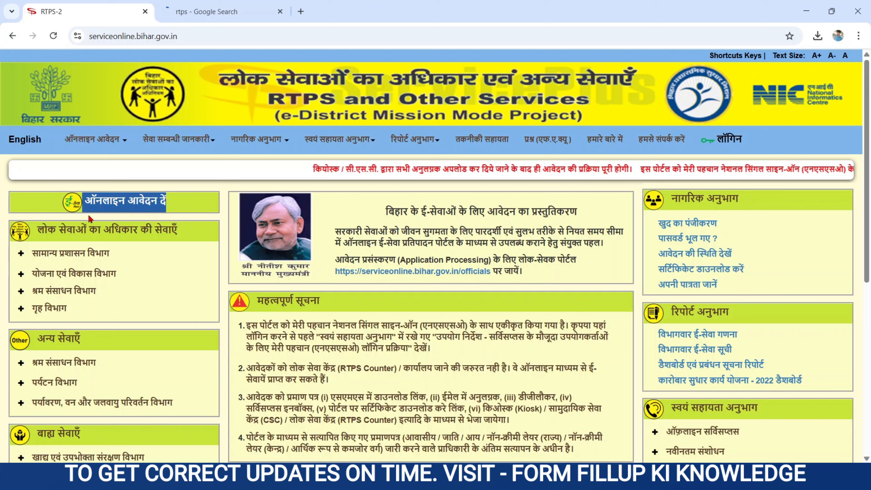
pyautogui.moveTo(36, 229); pyautogui.dragTo(194, 235)
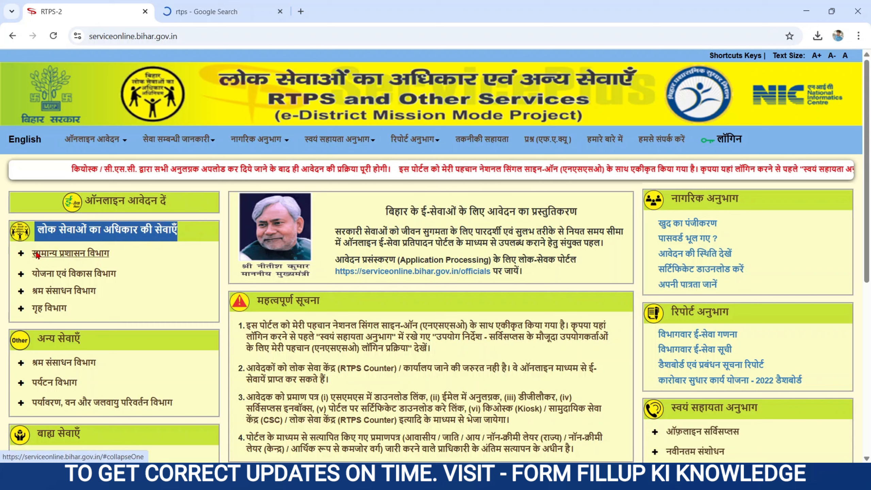
pyautogui.click(38, 254)
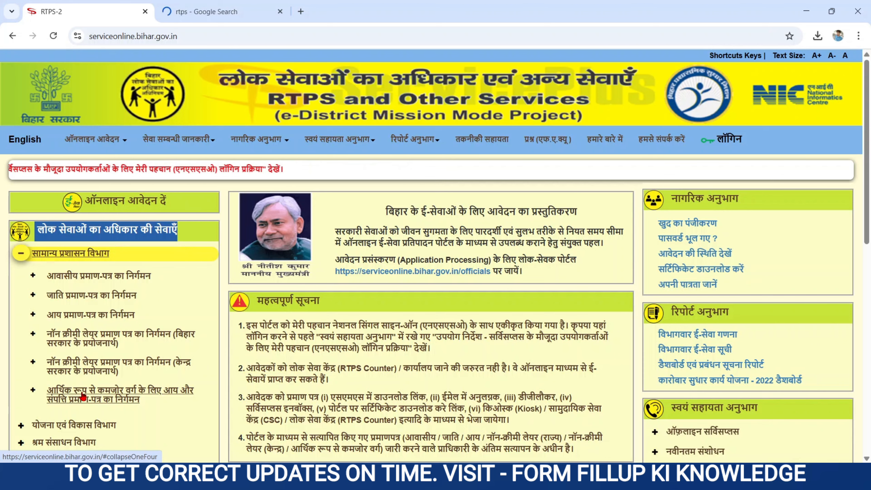
pyautogui.scroll(-2, 82, 396)
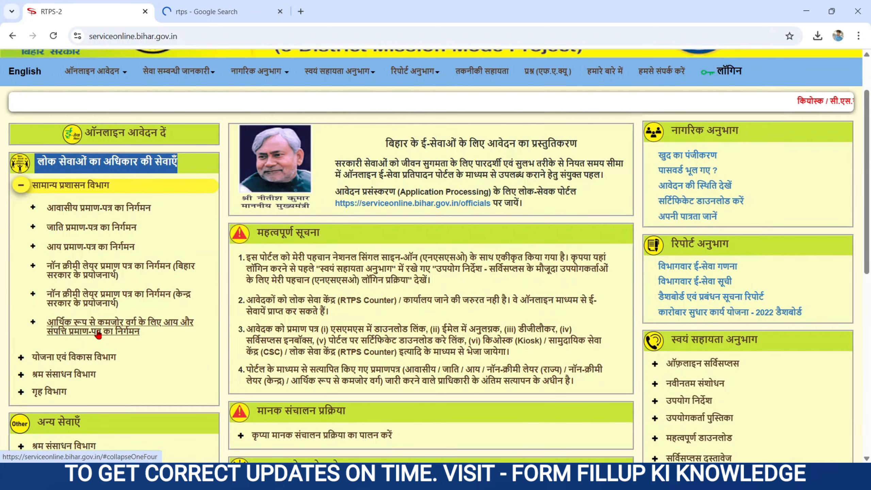
pyautogui.click(98, 334)
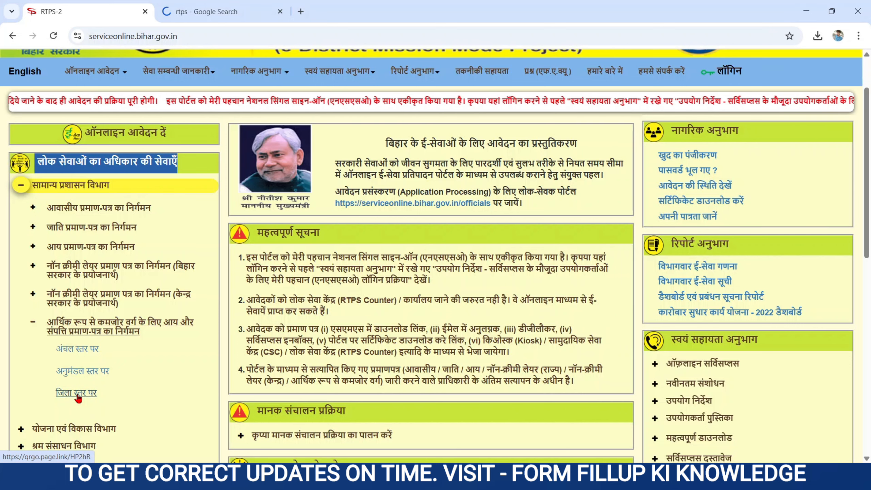
# Open the अंचल स्तर पर EWS certificate application form
pyautogui.click(71, 352)
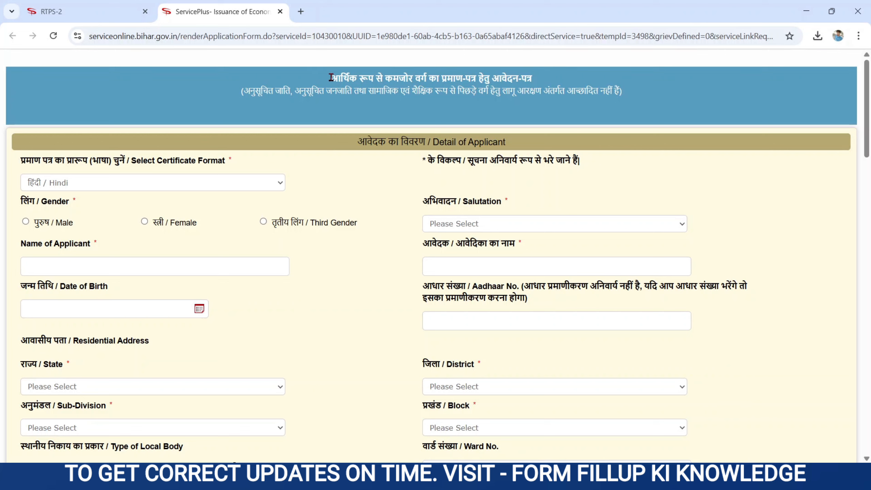
pyautogui.moveTo(331, 78); pyautogui.dragTo(550, 97)
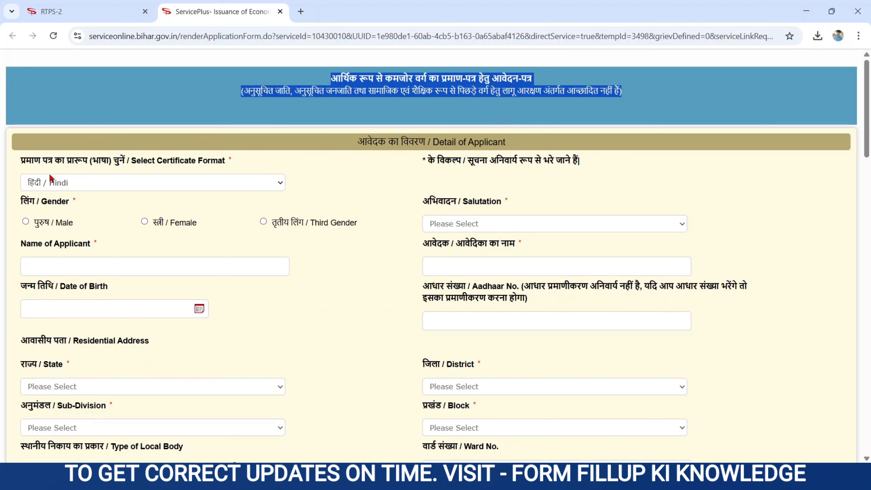
pyautogui.moveTo(25, 162); pyautogui.dragTo(205, 175)
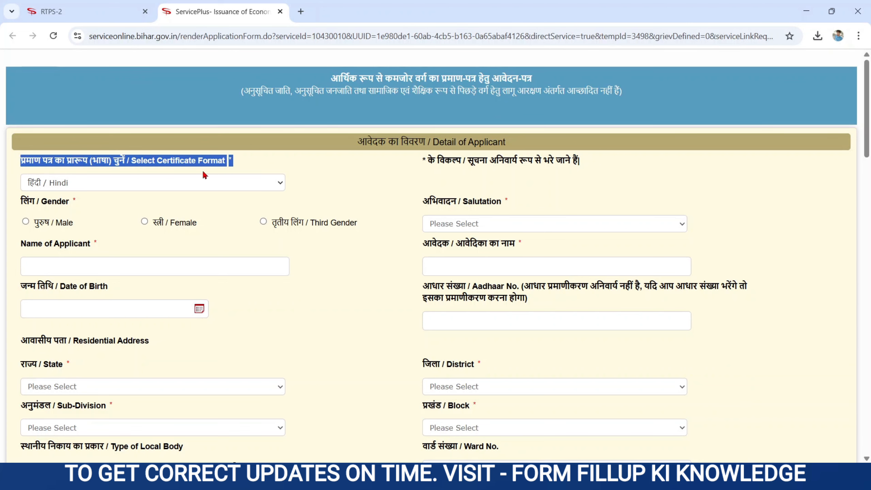
# Keep Hindi certificate format, set gender to Male and salutation to 'कोई अभिवादन नहीं'
pyautogui.click(87, 186)
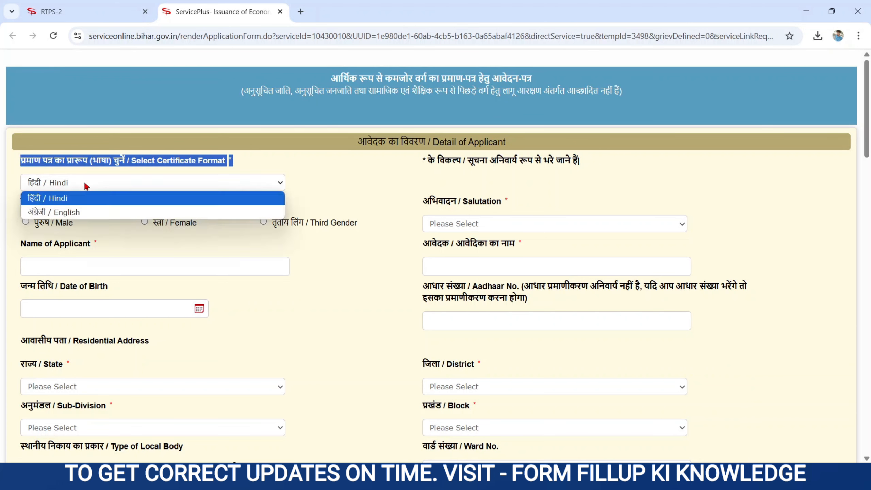
pyautogui.click(65, 198)
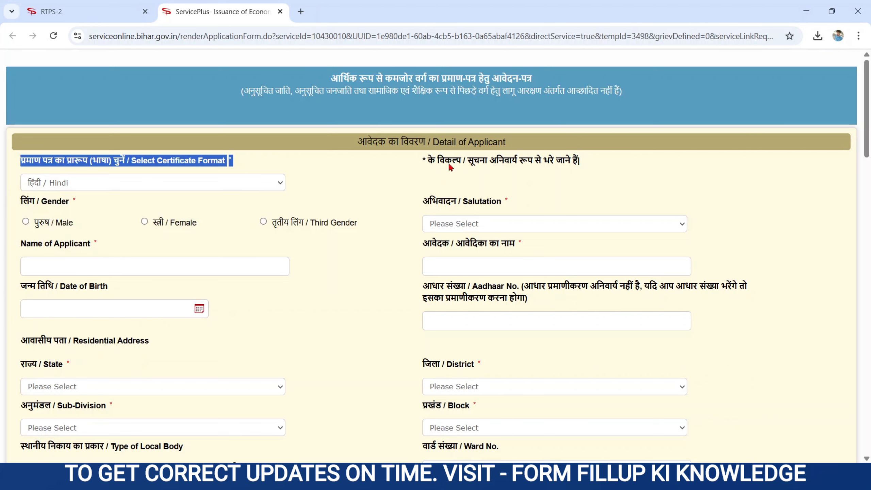
pyautogui.tripleClick(24, 202)
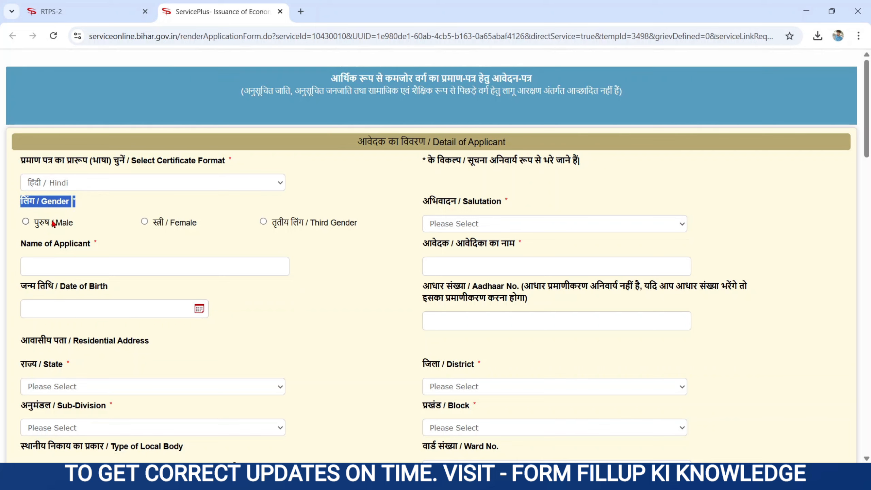
pyautogui.click(26, 221)
pyautogui.tripleClick(420, 201)
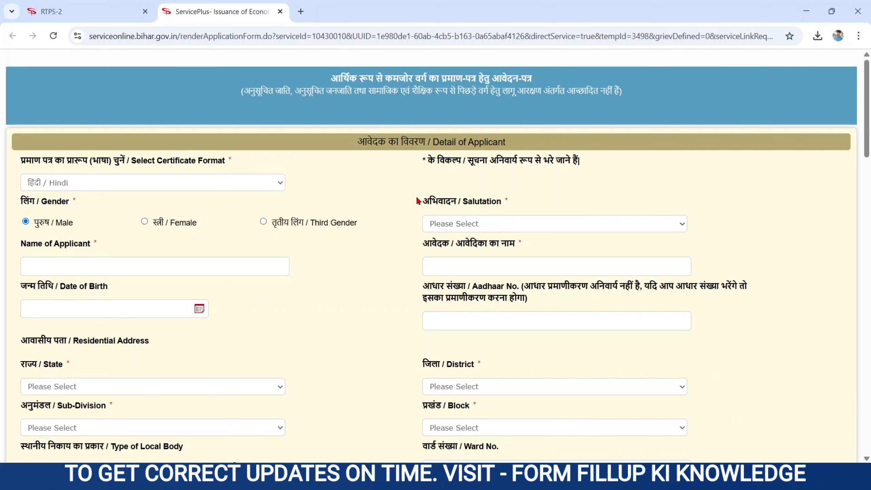
pyautogui.click(468, 224)
pyautogui.click(466, 269)
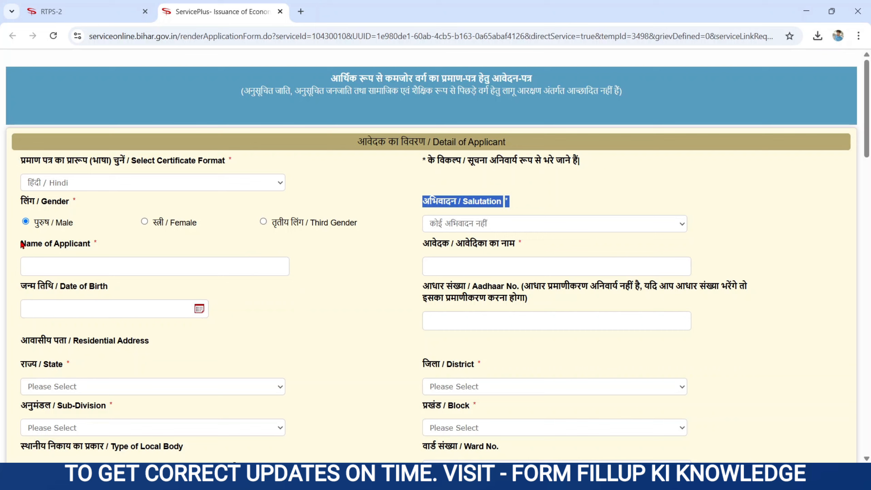
# Enter the applicant's full name, which auto-fills the Hindi name field
pyautogui.moveTo(21, 244); pyautogui.dragTo(99, 245)
pyautogui.click(74, 267)
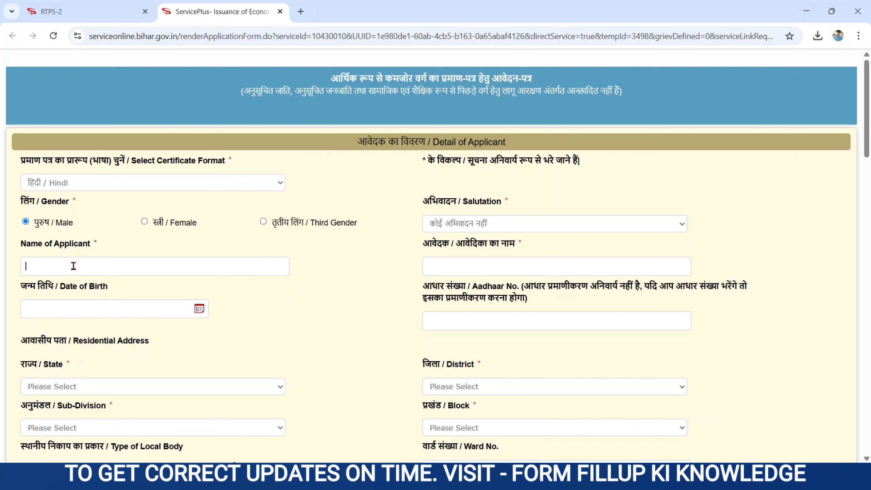
pyautogui.moveTo(20, 246); pyautogui.dragTo(96, 252)
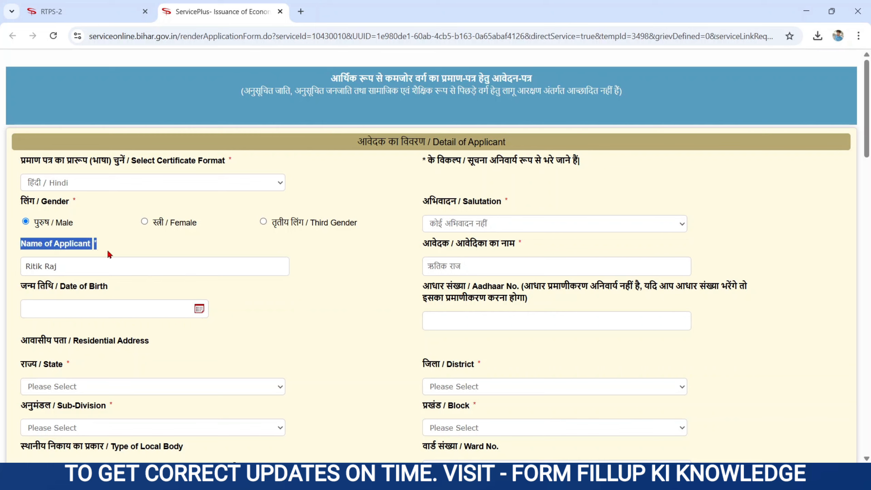
pyautogui.click(81, 264)
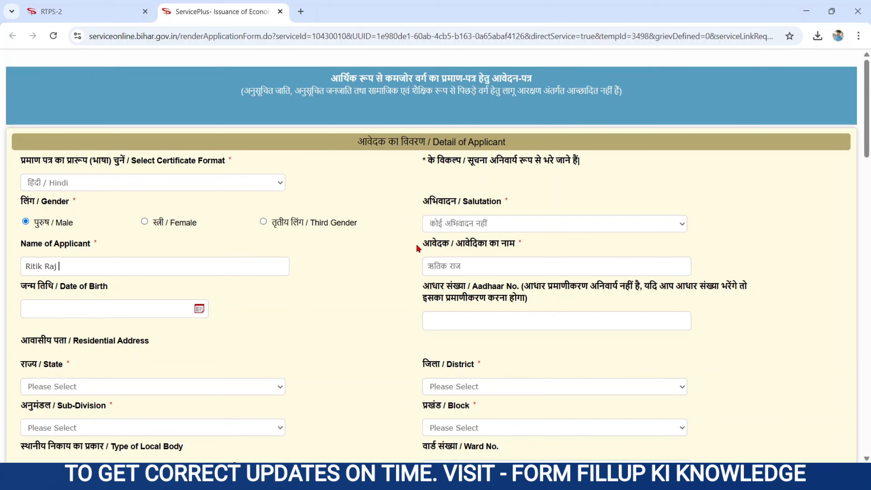
pyautogui.moveTo(421, 245); pyautogui.dragTo(545, 247)
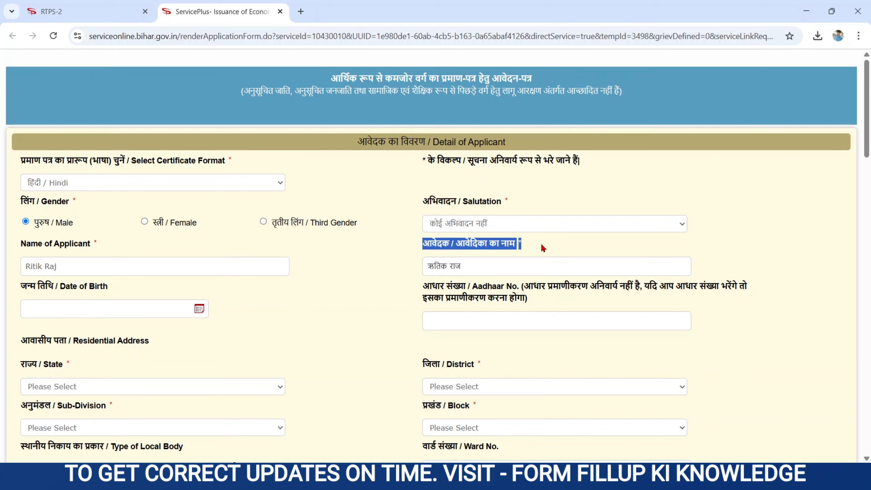
pyautogui.click(471, 267)
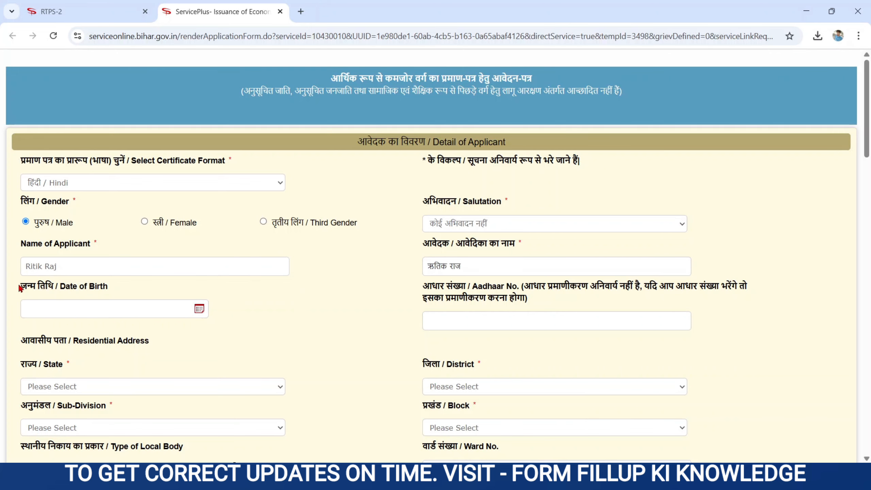
# Open and dismiss the Date of Birth calendar, leaving it blank, then point out the Aadhaar field
pyautogui.moveTo(20, 288); pyautogui.dragTo(132, 288)
pyautogui.click(87, 310)
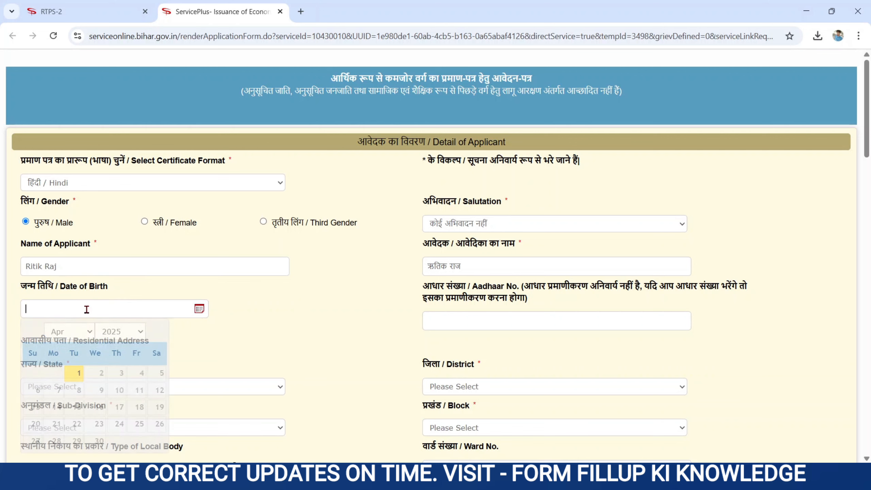
pyautogui.click(130, 337)
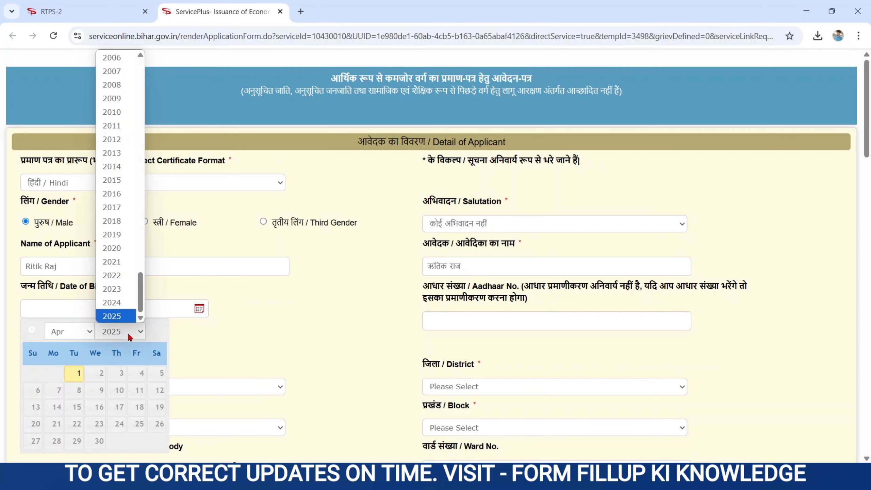
pyautogui.click(129, 337)
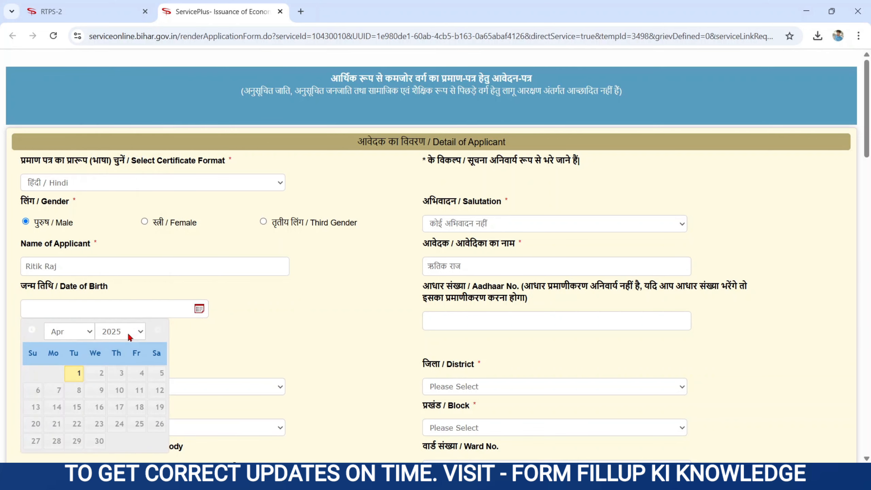
pyautogui.click(369, 332)
pyautogui.scroll(-1, 370, 336)
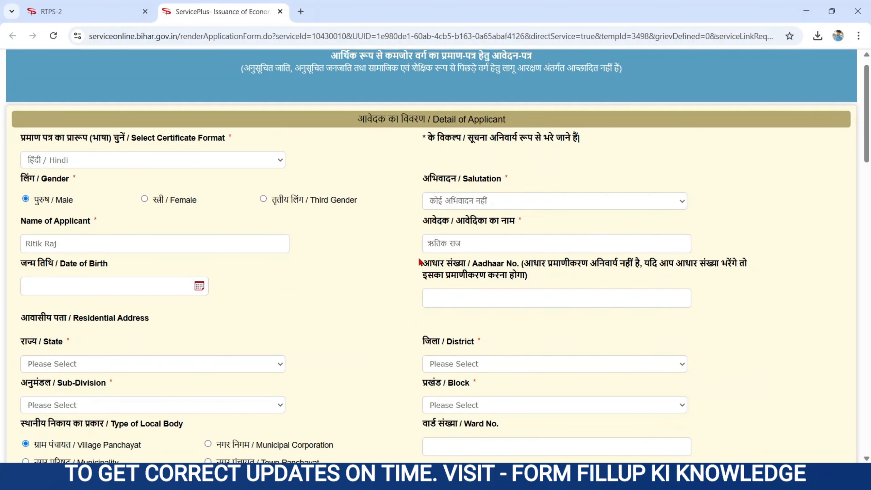
pyautogui.moveTo(419, 267); pyautogui.dragTo(540, 282)
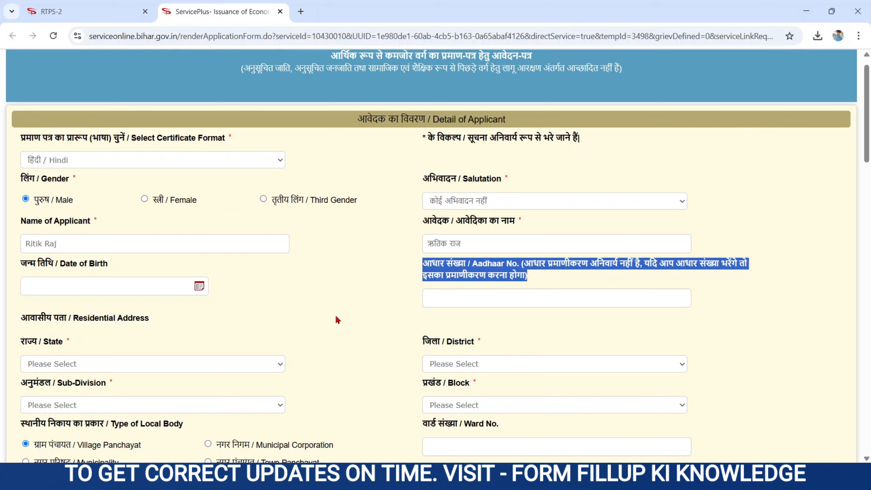
pyautogui.click(347, 316)
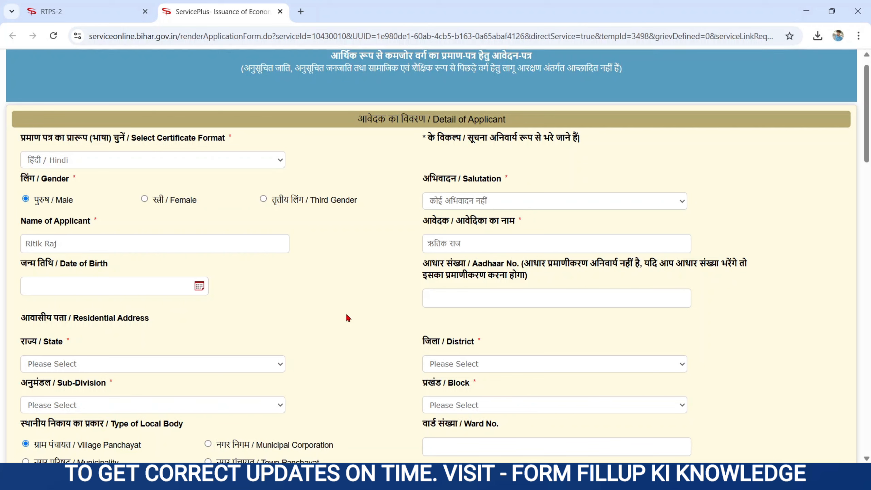
pyautogui.scroll(-5, 346, 315)
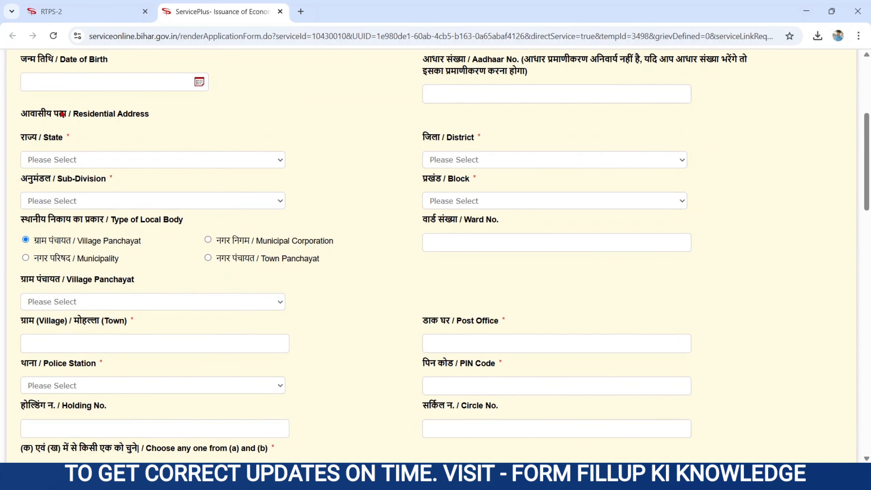
# Set the residential address state to BIHAR and district to PURBI CHAMPARAN
pyautogui.moveTo(21, 114); pyautogui.dragTo(171, 119)
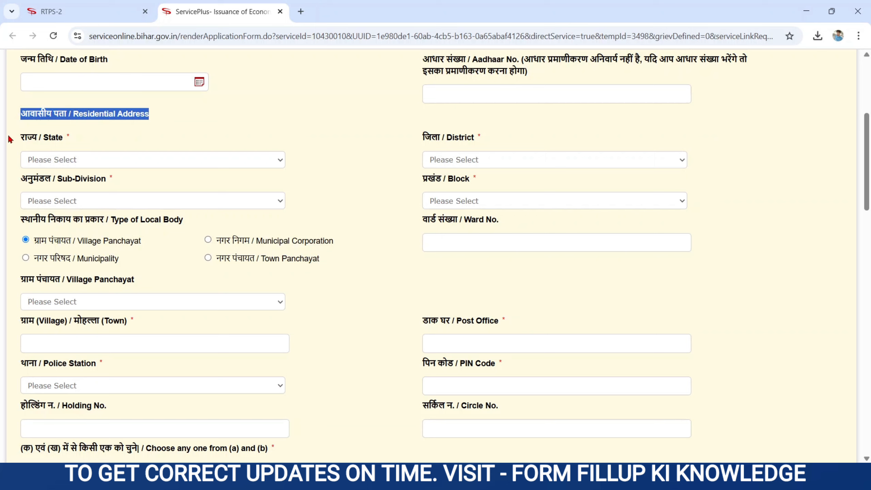
pyautogui.moveTo(11, 139); pyautogui.dragTo(74, 144)
pyautogui.click(83, 166)
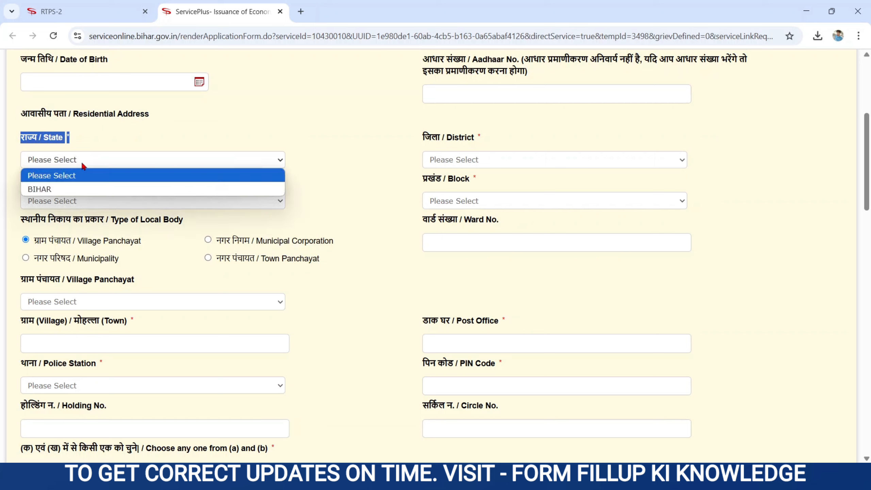
pyautogui.click(58, 190)
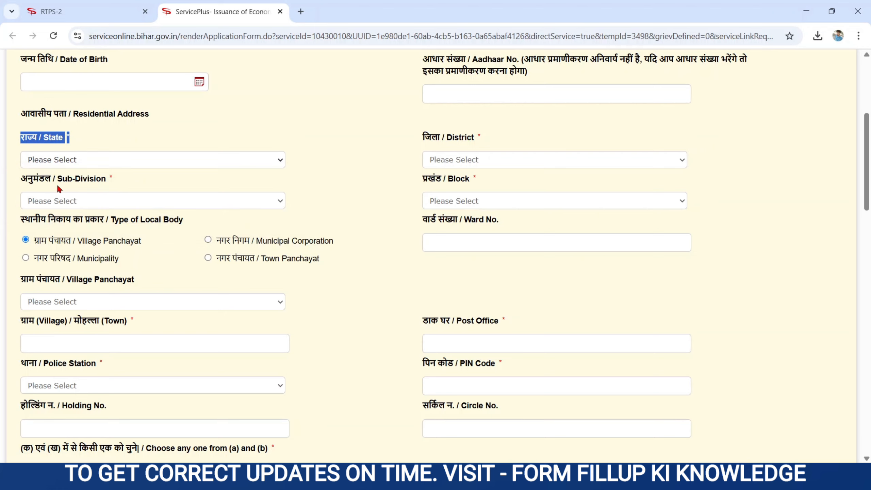
pyautogui.moveTo(421, 138); pyautogui.dragTo(482, 146)
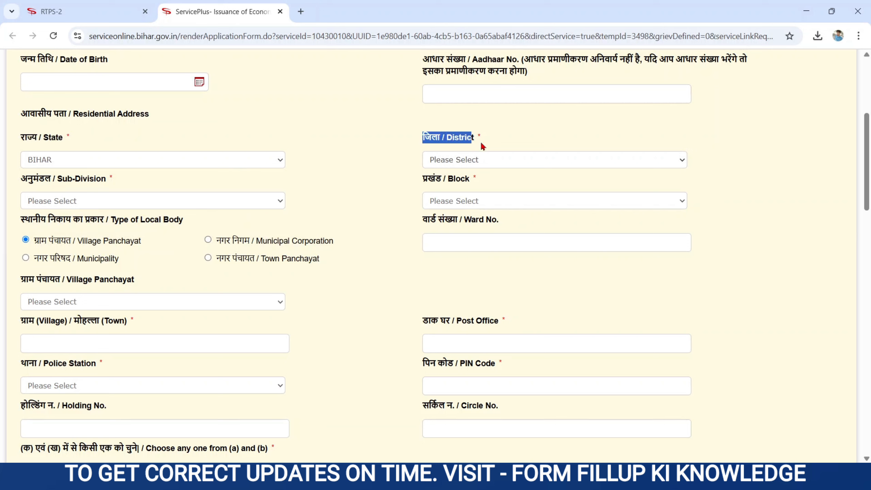
pyautogui.click(456, 163)
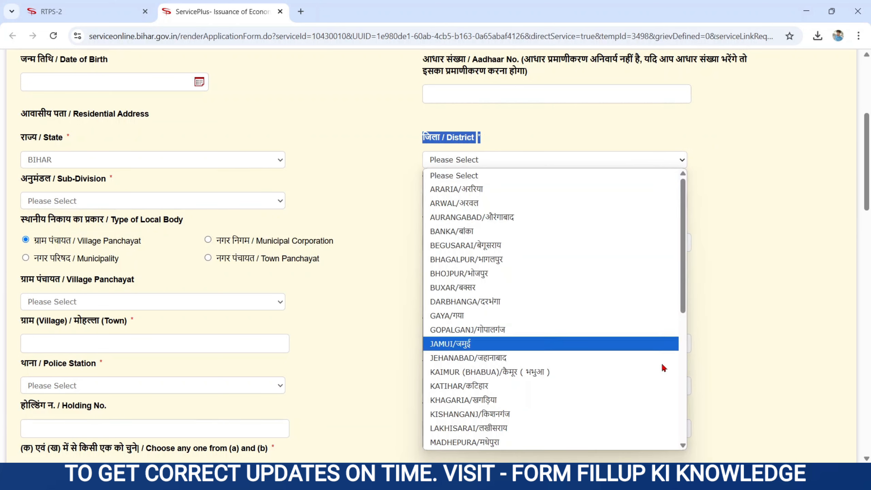
pyautogui.scroll(-6, 680, 406)
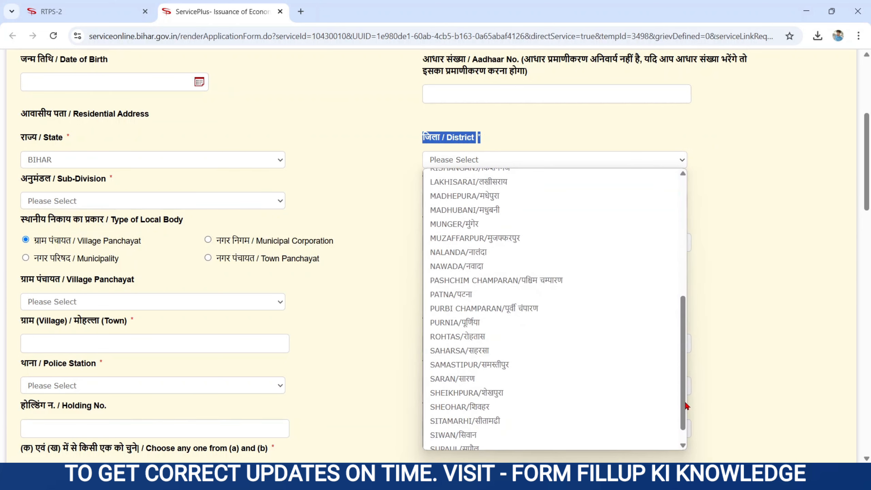
pyautogui.click(541, 308)
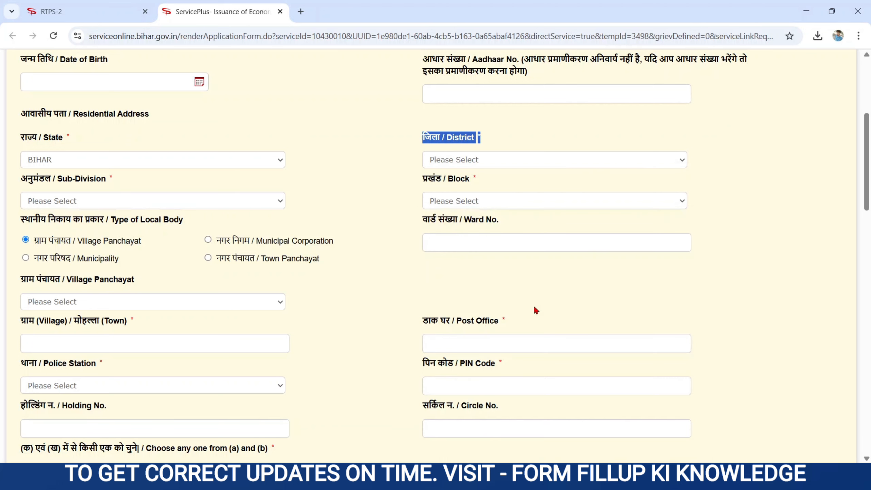
# Choose MOTIHARI as sub-division and SUGAULI as block
pyautogui.moveTo(20, 179); pyautogui.dragTo(100, 185)
pyautogui.click(67, 203)
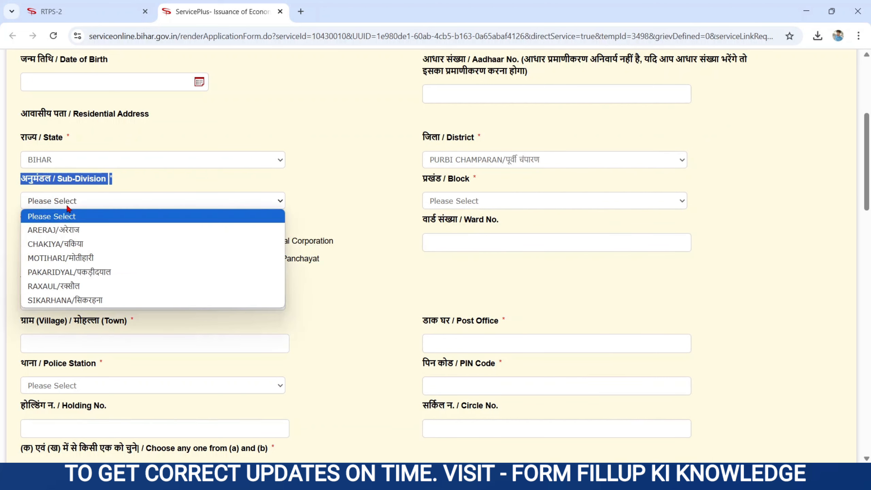
pyautogui.click(85, 260)
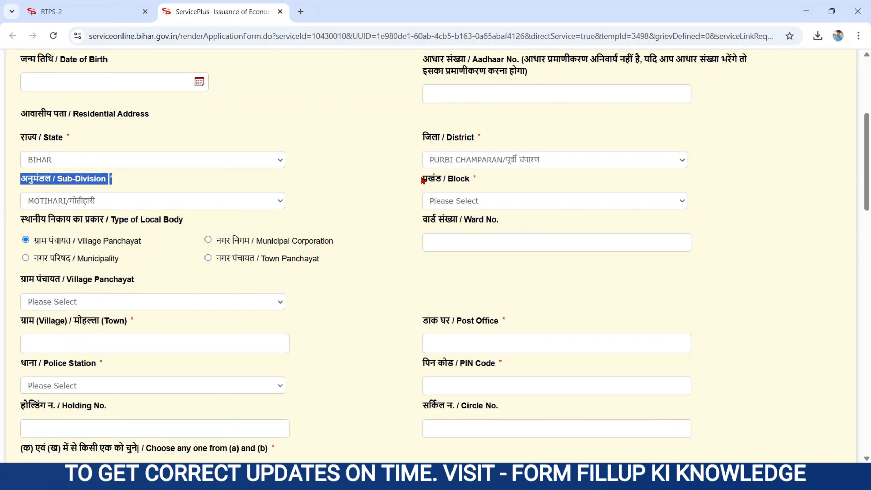
pyautogui.moveTo(423, 181); pyautogui.dragTo(483, 183)
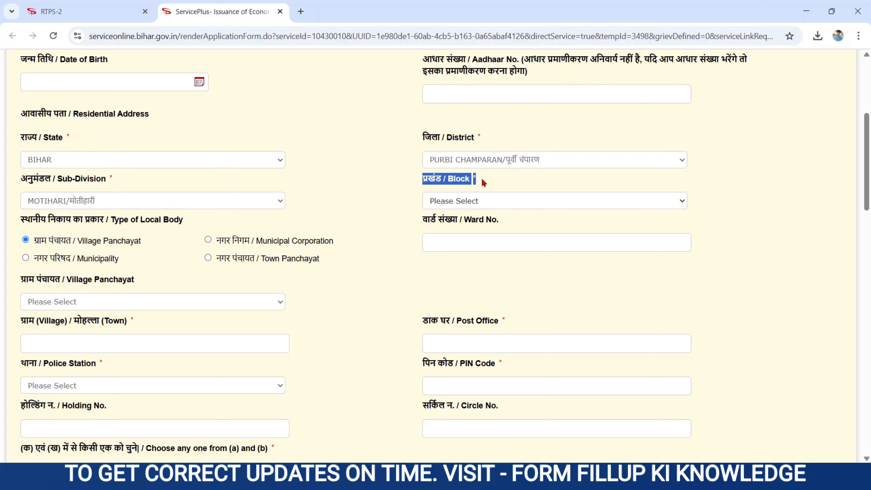
pyautogui.click(447, 201)
pyautogui.click(470, 287)
# Review the Type of Local Body, Village Panchayat and Ward No. fields without changing them
pyautogui.moveTo(20, 220); pyautogui.dragTo(189, 225)
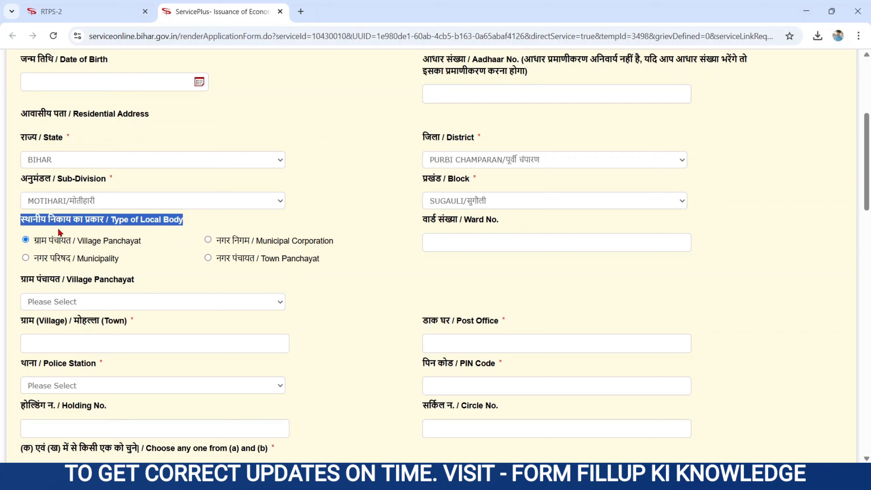
pyautogui.click(178, 247)
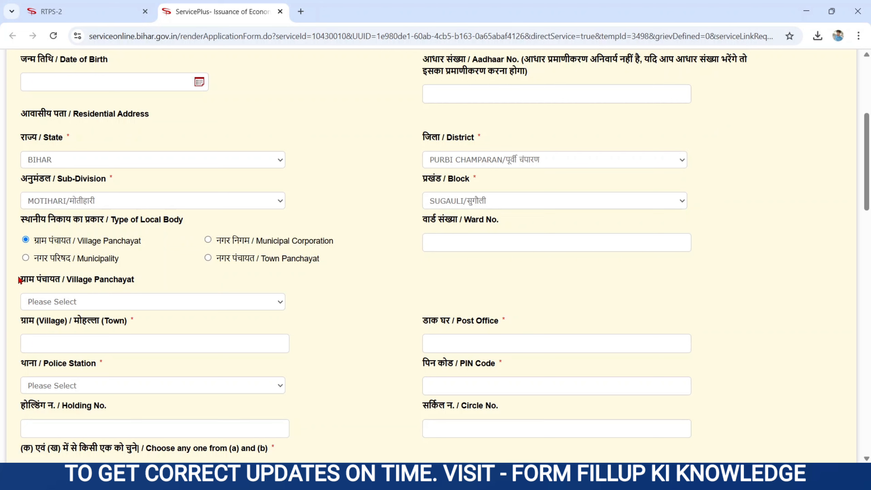
pyautogui.moveTo(20, 281); pyautogui.dragTo(155, 287)
pyautogui.click(86, 301)
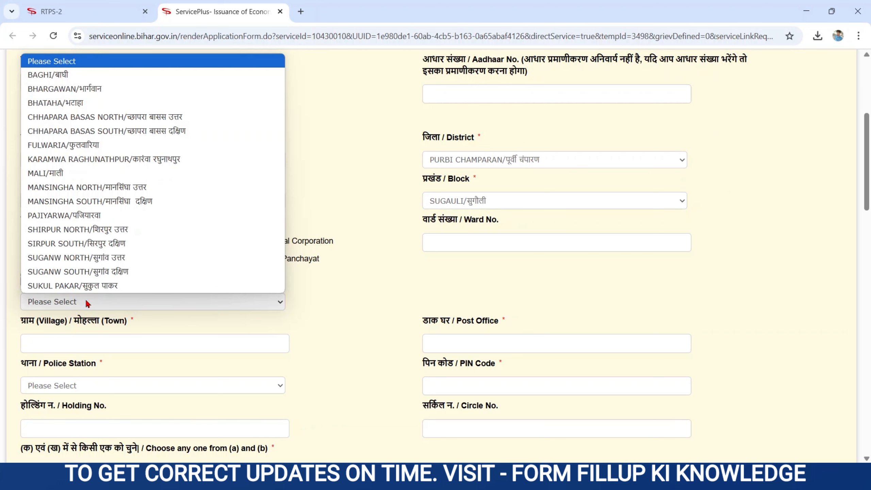
pyautogui.click(86, 302)
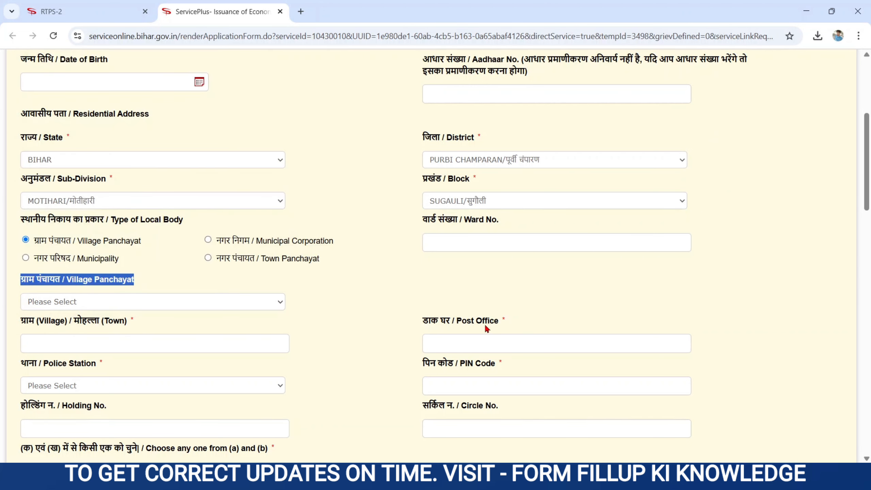
pyautogui.moveTo(424, 222); pyautogui.dragTo(504, 226)
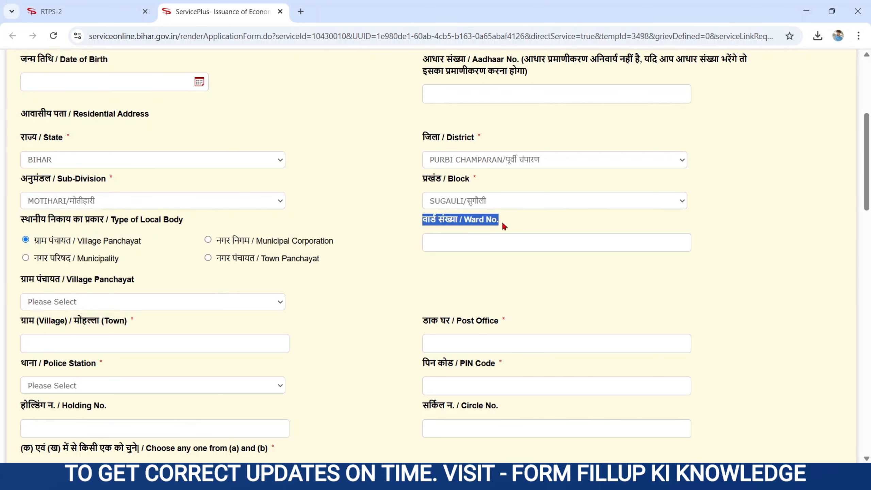
pyautogui.click(478, 239)
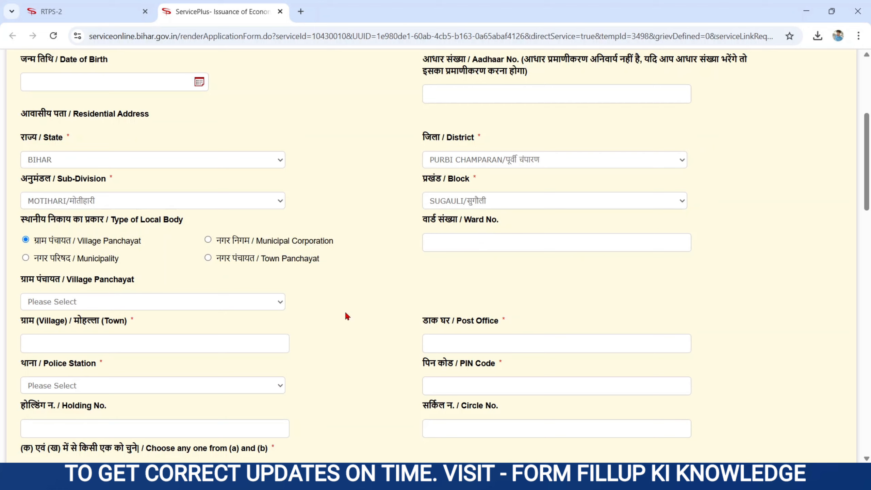
# Point out Village/Town and Post Office, then set the police station to Sugauli
pyautogui.moveTo(20, 321); pyautogui.dragTo(136, 326)
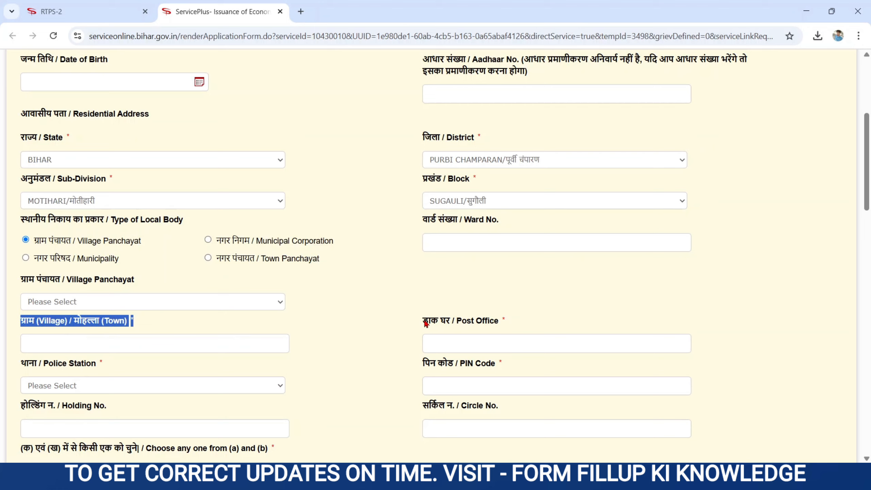
pyautogui.moveTo(423, 321); pyautogui.dragTo(499, 336)
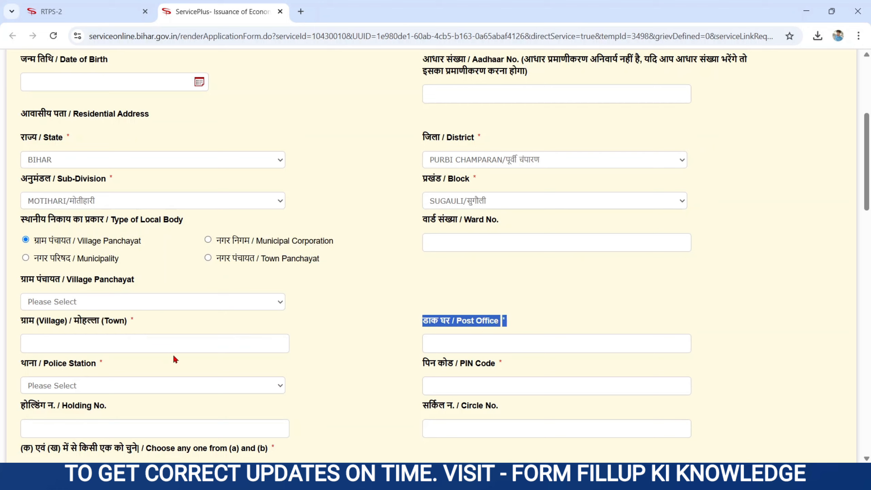
pyautogui.moveTo(21, 363); pyautogui.dragTo(125, 371)
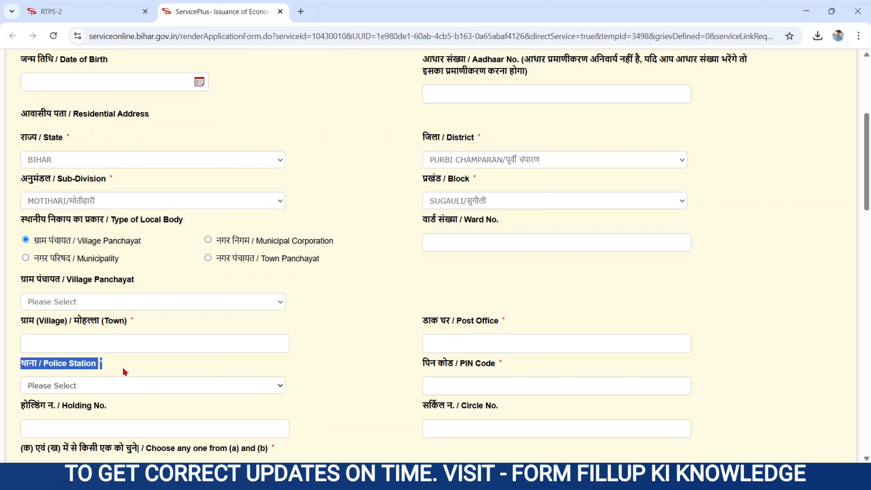
pyautogui.click(95, 381)
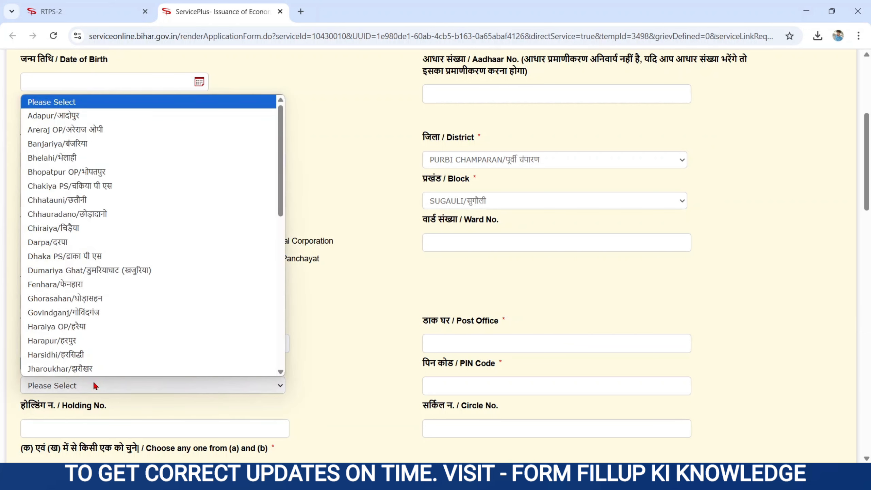
pyautogui.click(280, 359)
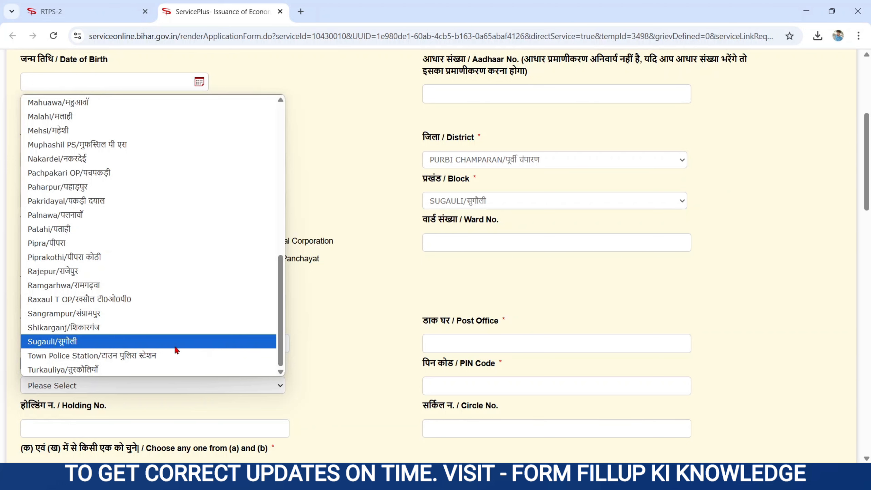
pyautogui.click(175, 346)
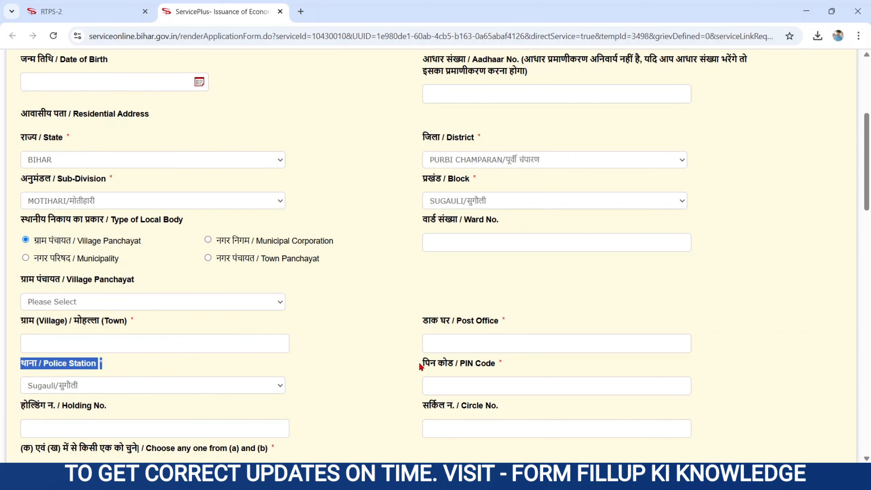
pyautogui.moveTo(420, 366); pyautogui.dragTo(504, 377)
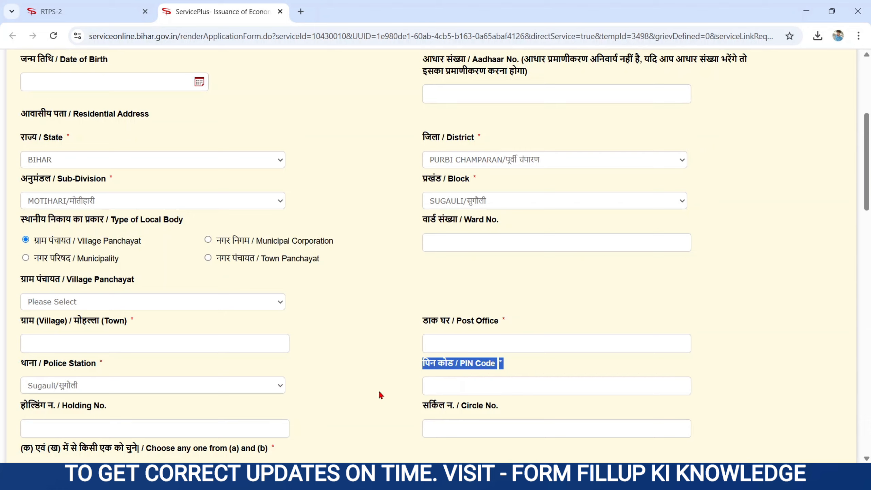
# Select option (क), declaring the applicant is not on central OBC or Bihar reserved lists
pyautogui.click(402, 387)
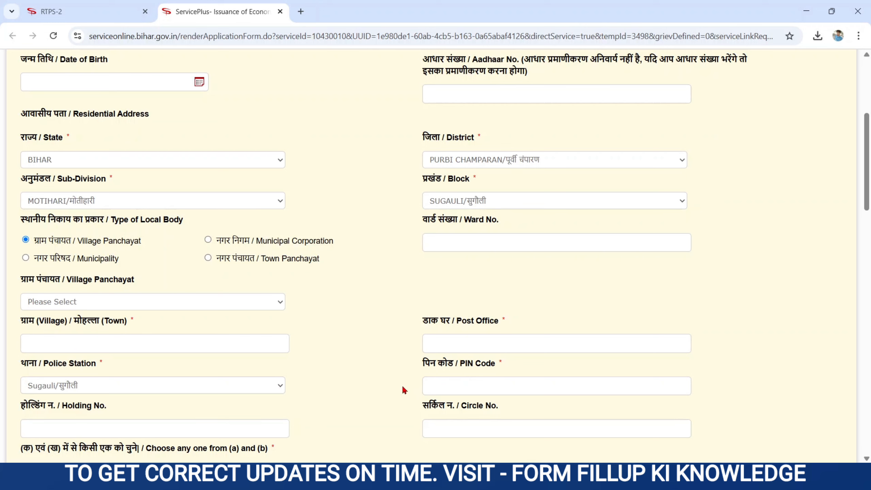
pyautogui.scroll(-5, 403, 387)
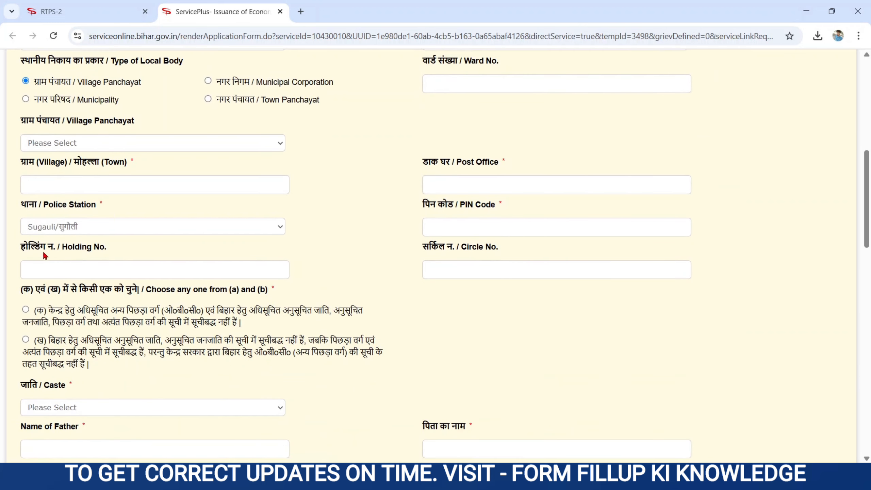
pyautogui.moveTo(19, 246); pyautogui.dragTo(115, 253)
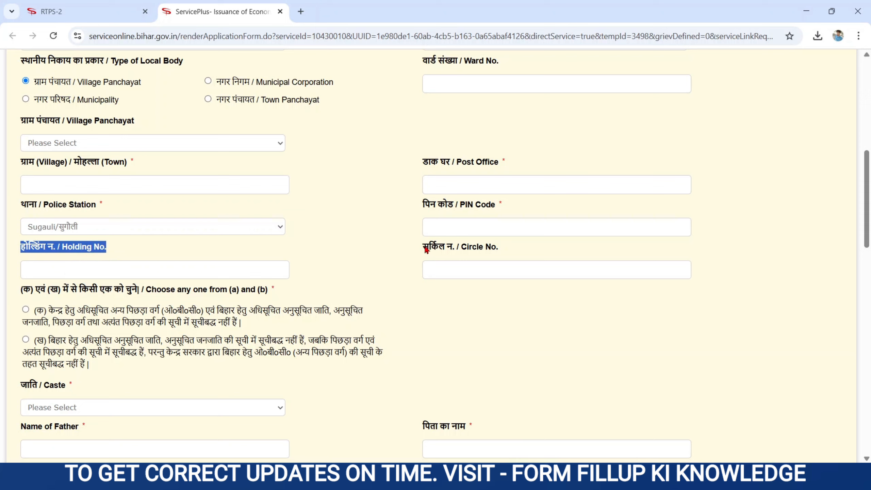
pyautogui.moveTo(424, 249); pyautogui.dragTo(504, 255)
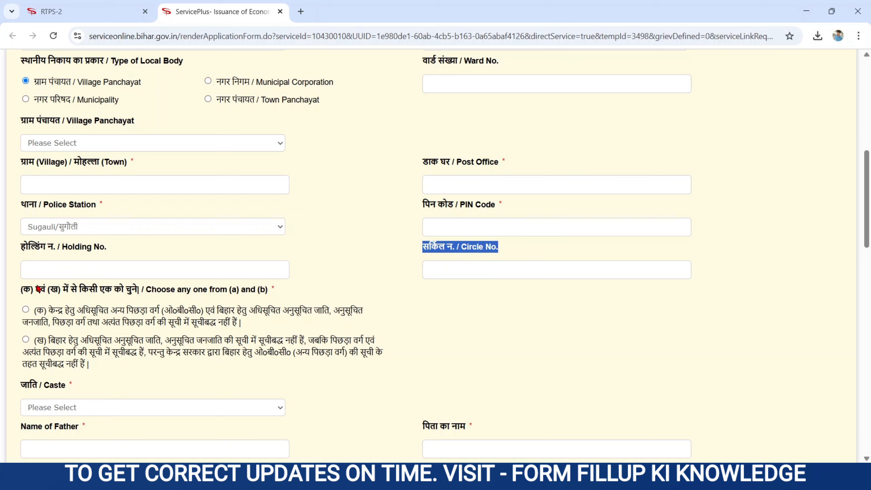
pyautogui.moveTo(21, 290); pyautogui.dragTo(277, 305)
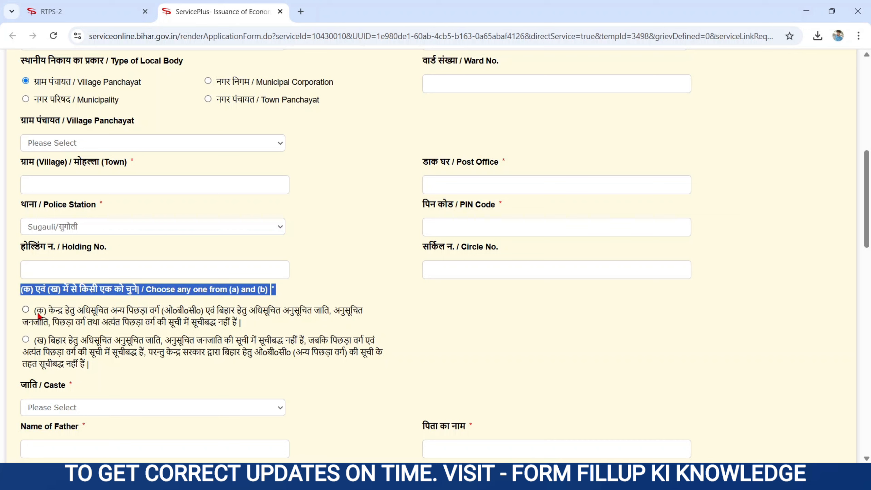
pyautogui.click(39, 315)
pyautogui.tripleClick(93, 355)
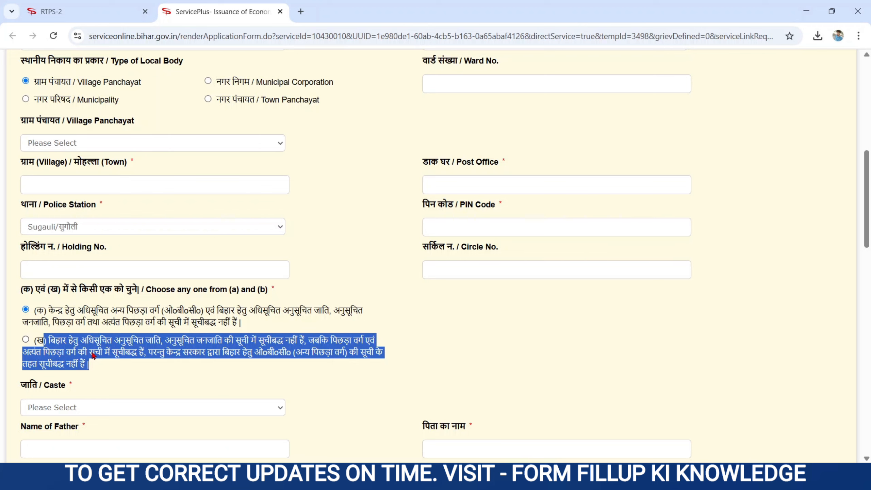
pyautogui.click(395, 391)
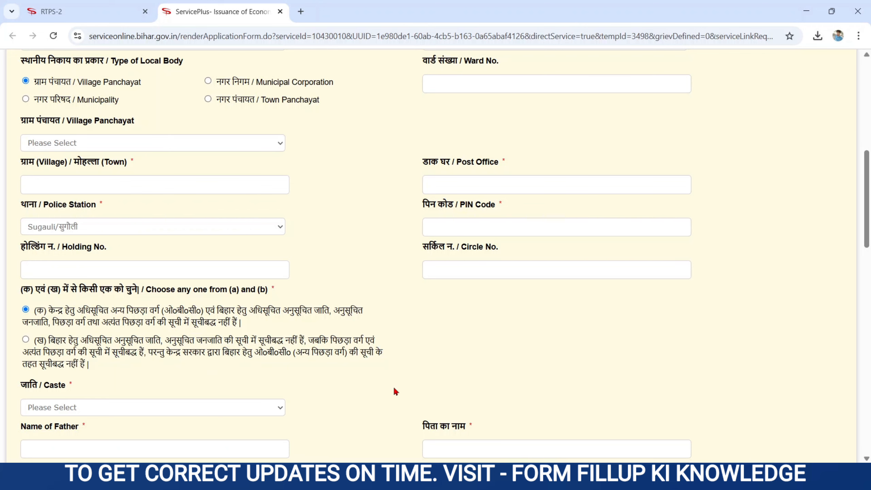
pyautogui.scroll(-4, 395, 391)
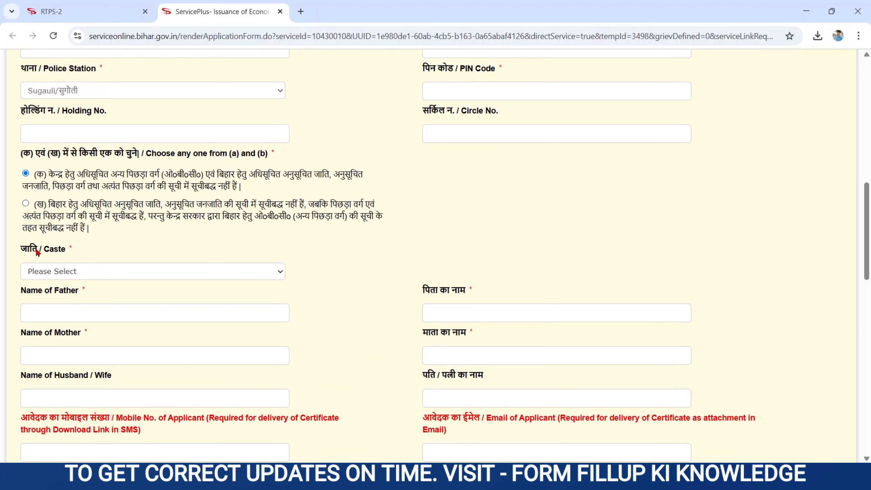
pyautogui.moveTo(23, 246); pyautogui.dragTo(81, 257)
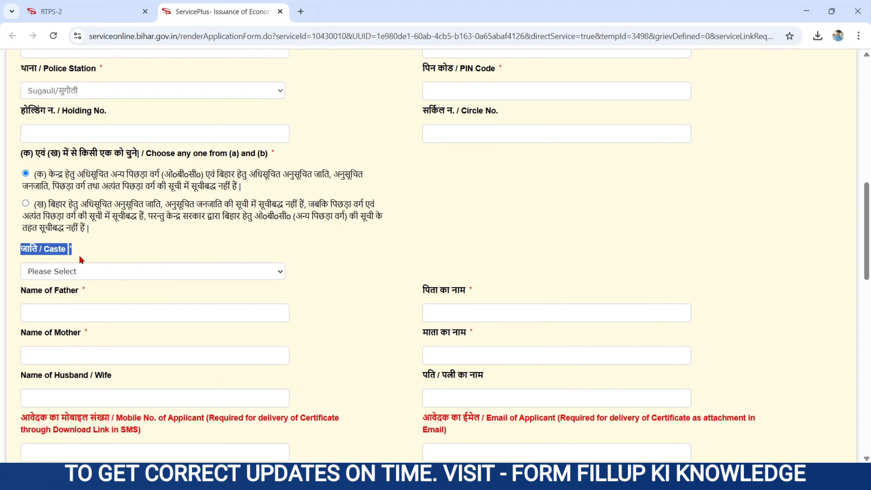
pyautogui.click(63, 273)
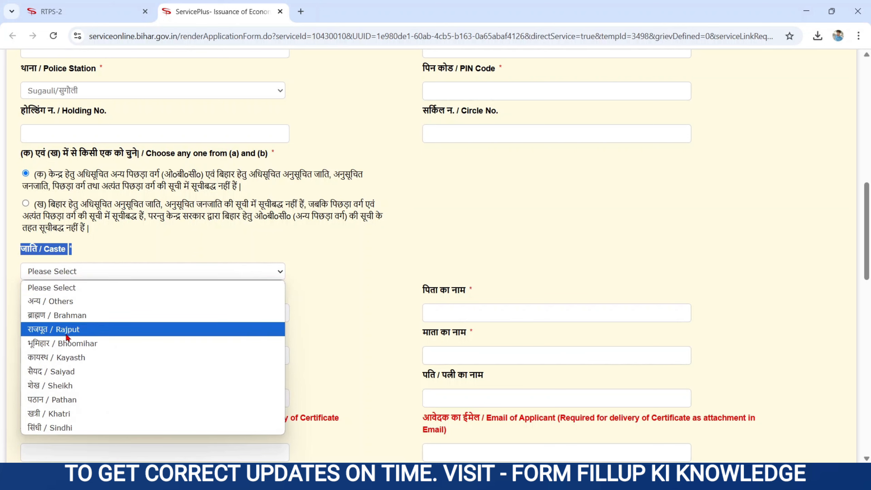
pyautogui.click(58, 315)
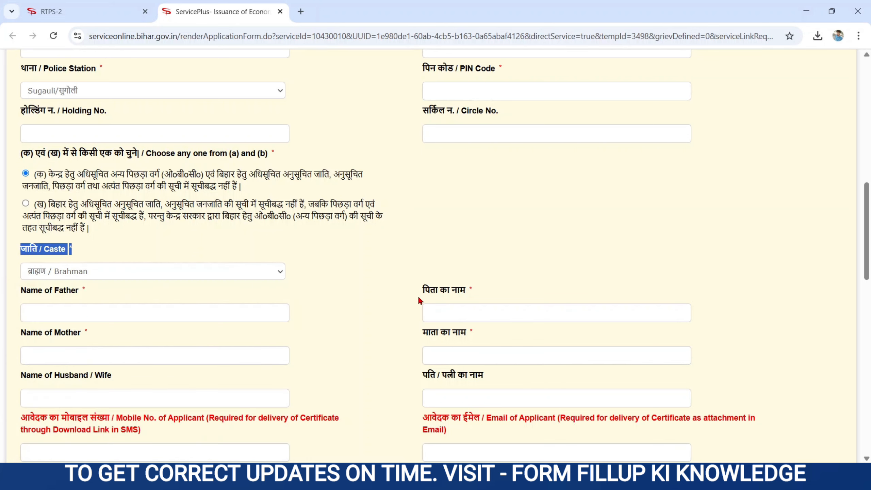
pyautogui.moveTo(20, 290); pyautogui.dragTo(95, 304)
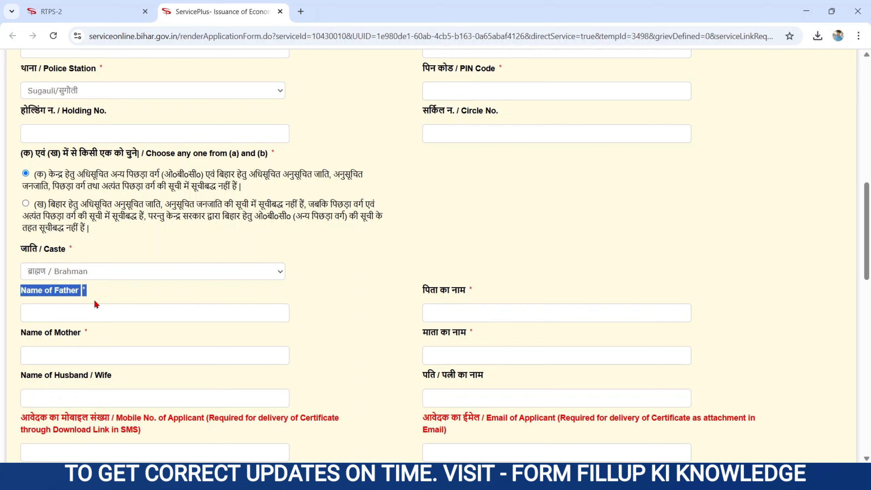
pyautogui.click(44, 320)
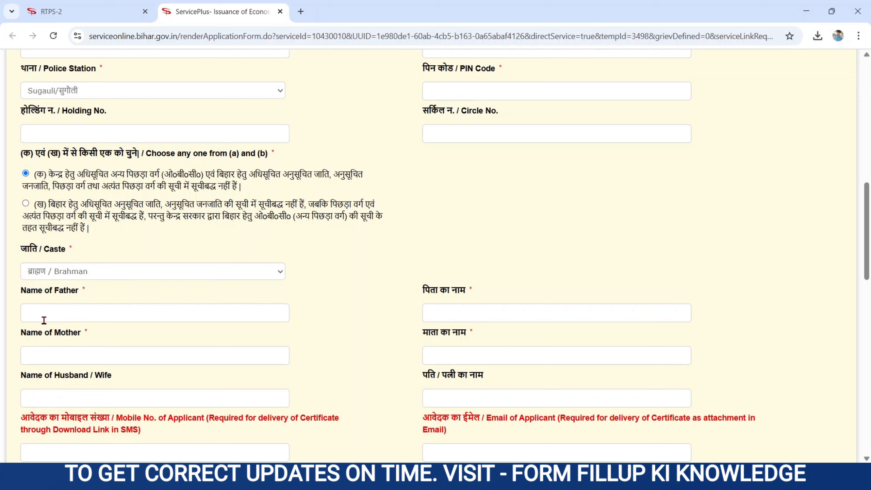
pyautogui.moveTo(423, 292); pyautogui.dragTo(486, 298)
pyautogui.click(443, 314)
pyautogui.moveTo(21, 333); pyautogui.dragTo(92, 341)
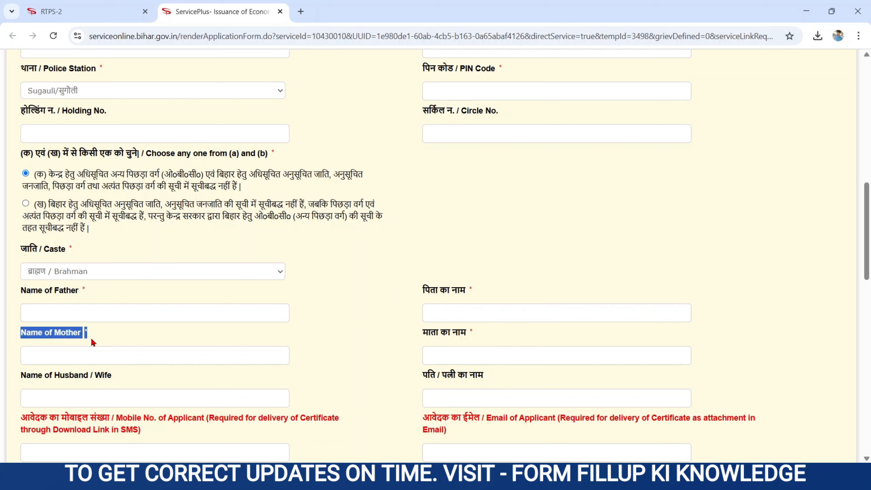
pyautogui.click(66, 351)
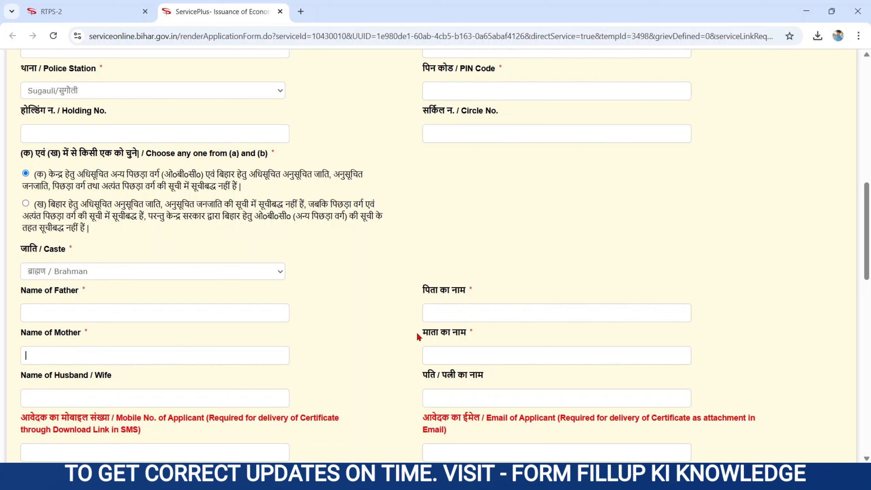
pyautogui.moveTo(416, 331); pyautogui.dragTo(469, 339)
pyautogui.click(395, 351)
pyautogui.scroll(-5, 394, 351)
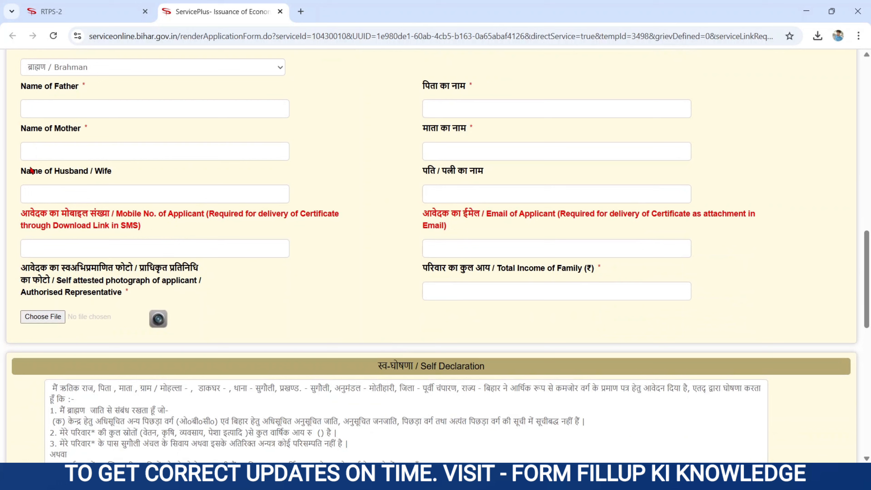
pyautogui.moveTo(24, 173); pyautogui.dragTo(125, 180)
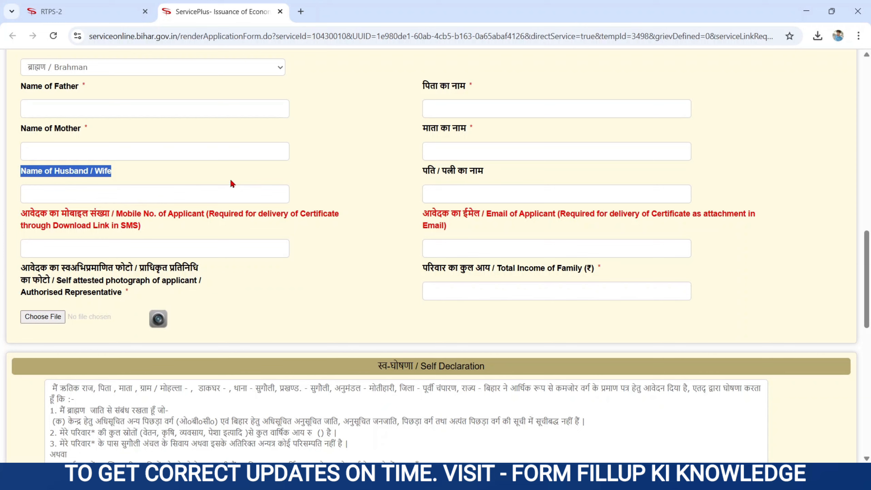
pyautogui.moveTo(421, 171); pyautogui.dragTo(507, 177)
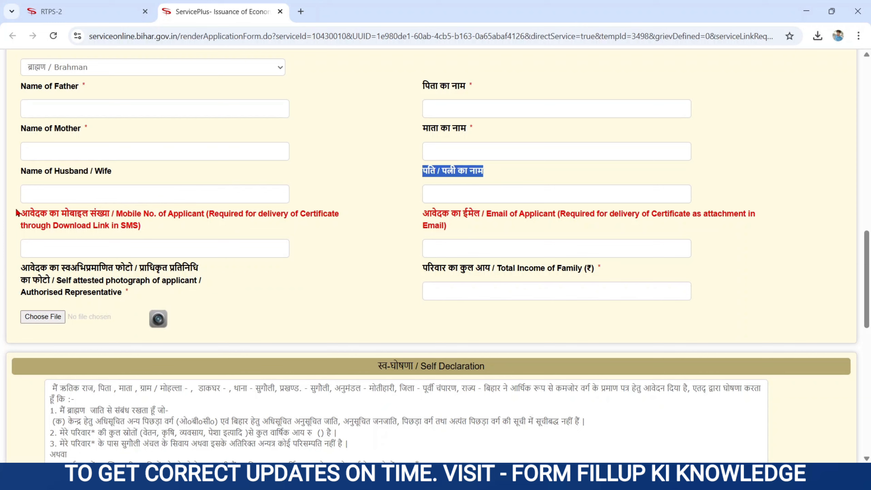
pyautogui.moveTo(17, 212); pyautogui.dragTo(158, 232)
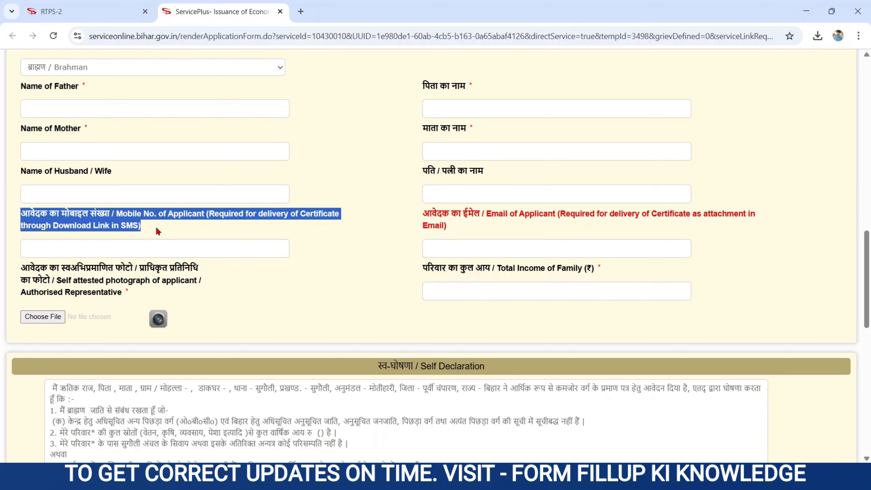
pyautogui.click(98, 248)
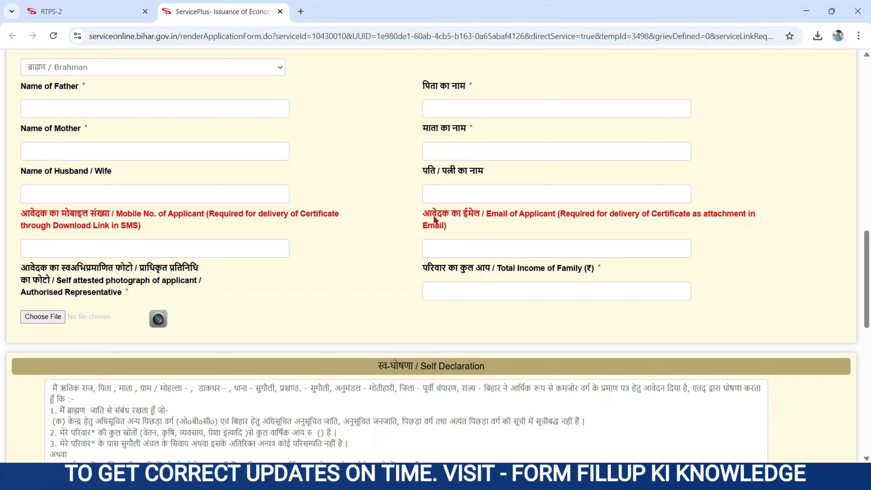
pyautogui.moveTo(427, 215); pyautogui.dragTo(451, 232)
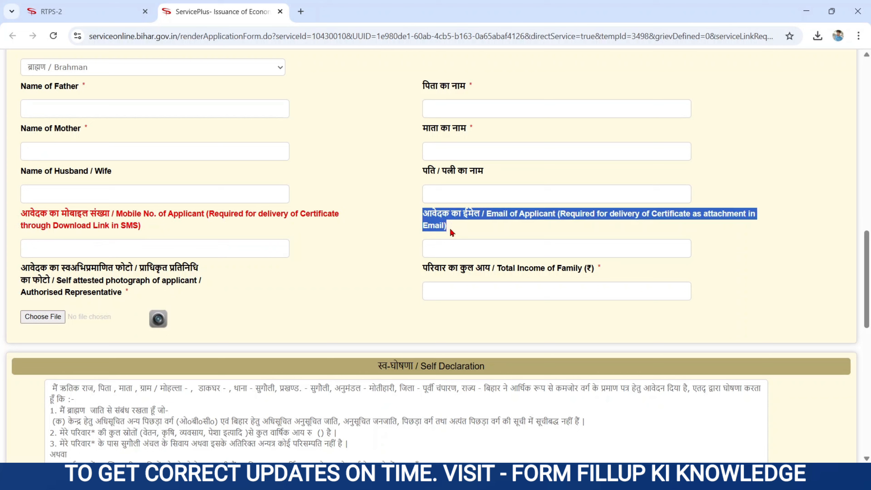
pyautogui.click(437, 252)
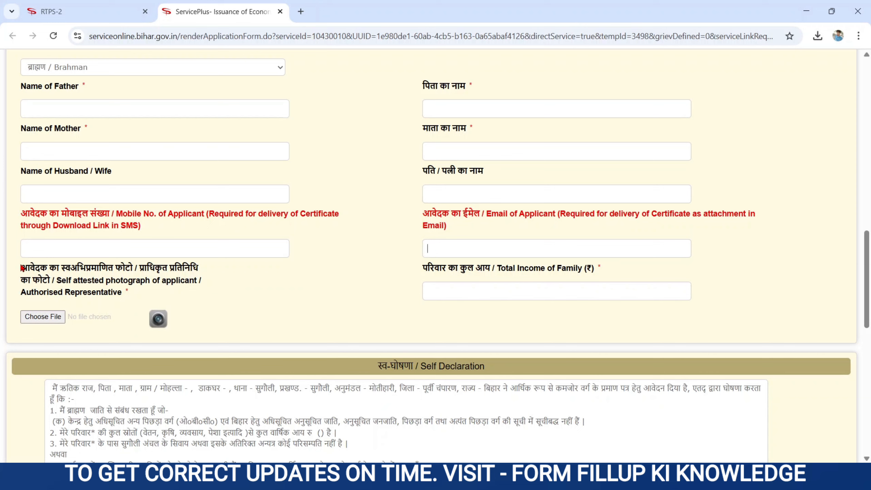
pyautogui.moveTo(20, 271); pyautogui.dragTo(113, 292)
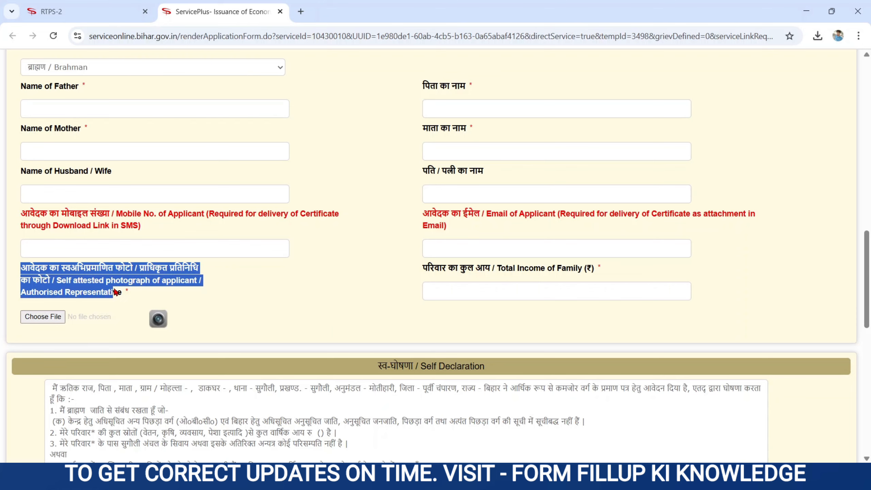
# Upload the WhatsApp JPEG from Downloads as the applicant's self-attested photograph
pyautogui.click(51, 317)
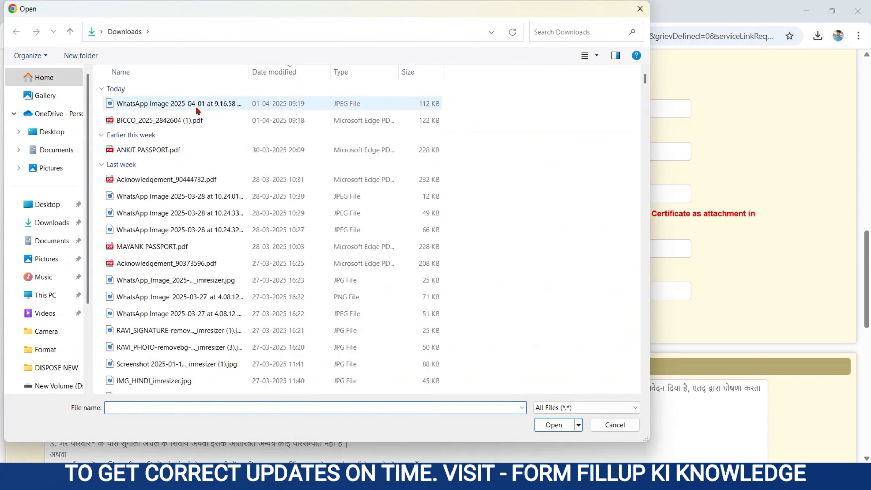
pyautogui.click(191, 109)
pyautogui.doubleClick(192, 108)
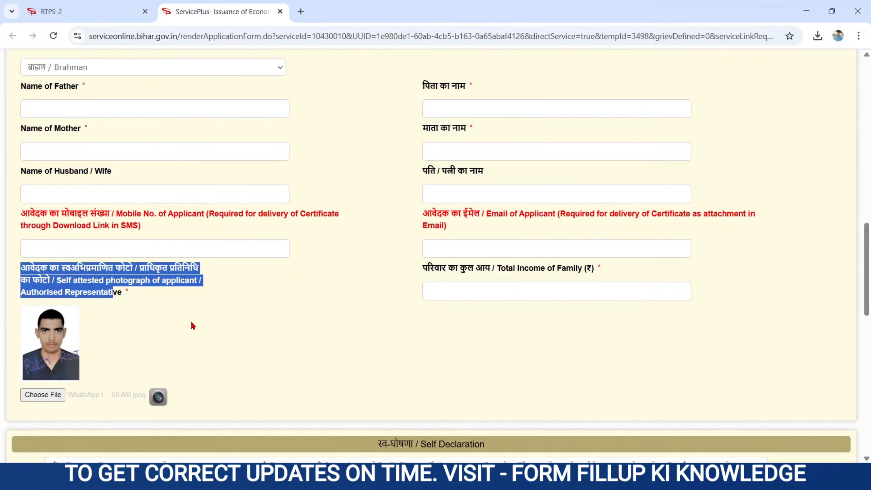
pyautogui.scroll(5, 38, 365)
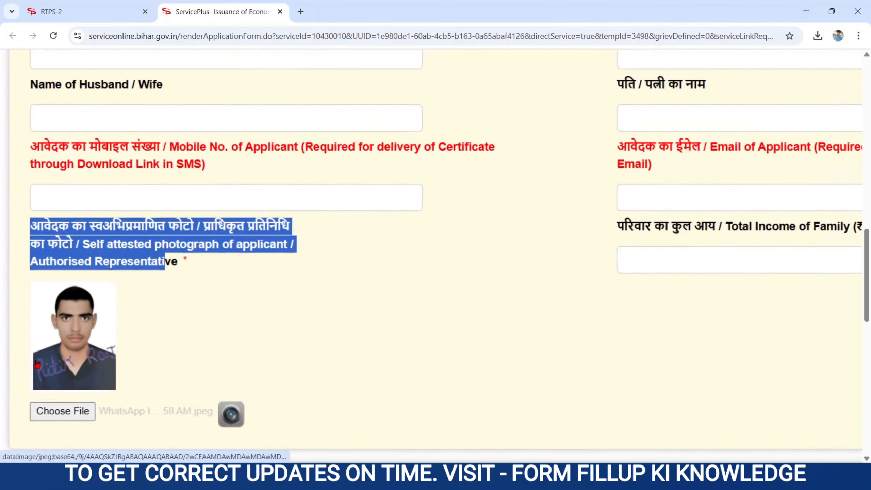
pyautogui.scroll(3, 37, 365)
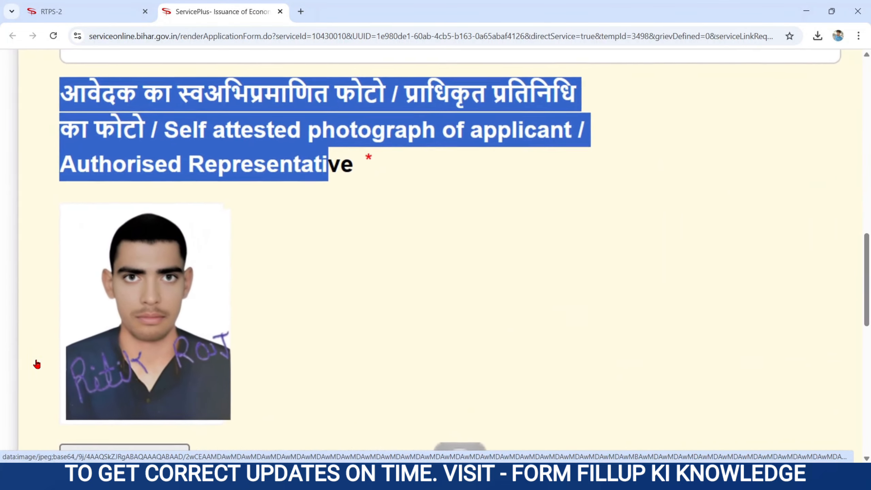
pyautogui.scroll(-5, 37, 364)
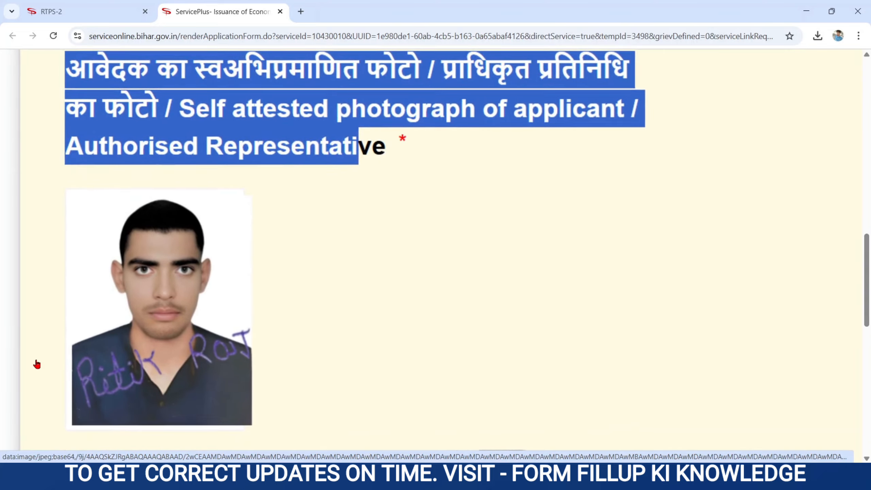
pyautogui.scroll(-3, 188, 350)
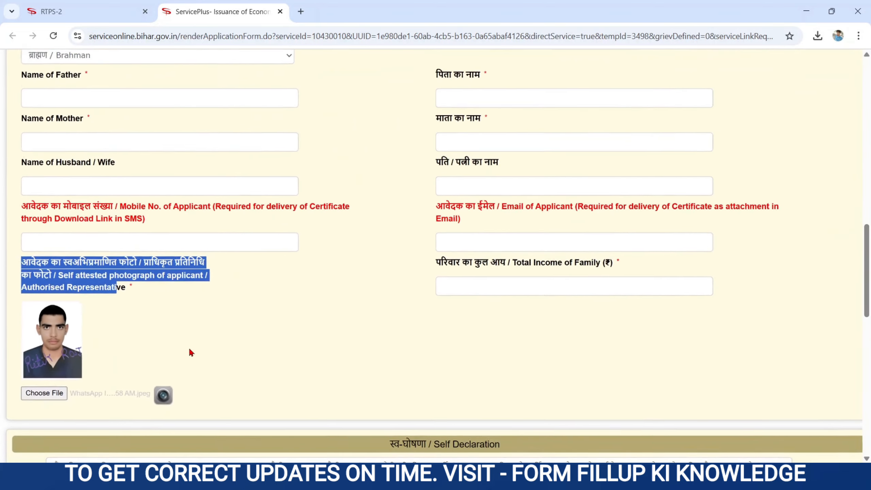
pyautogui.moveTo(424, 267); pyautogui.dragTo(601, 279)
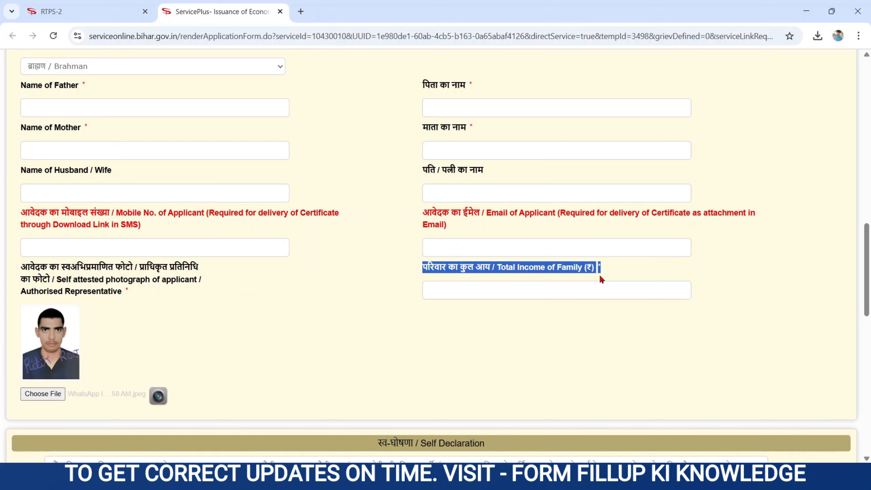
# Accept the self declaration with I Agree, enter the word verification code, and submit the form
pyautogui.click(494, 294)
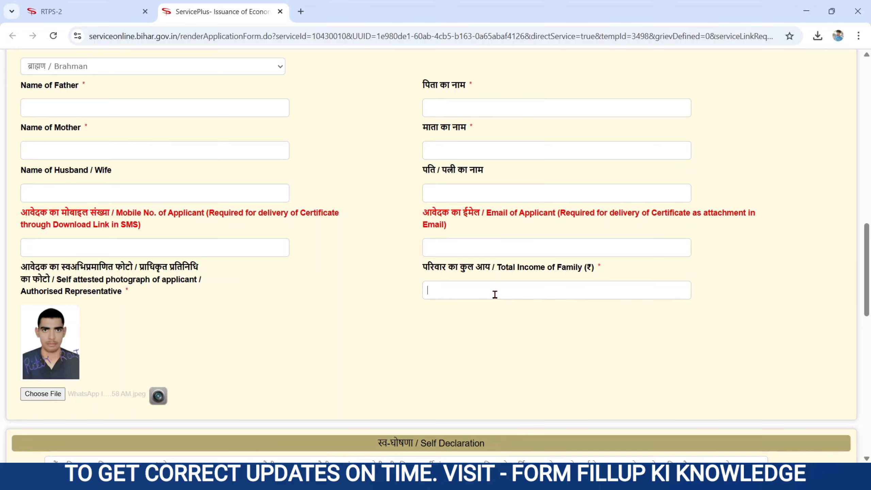
pyautogui.scroll(-8, 435, 358)
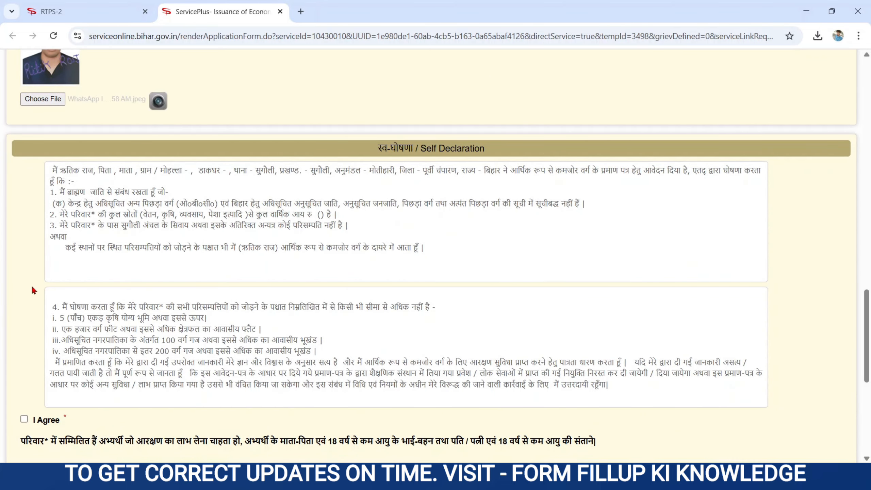
pyautogui.scroll(-4, 33, 290)
pyautogui.scroll(-2, 33, 290)
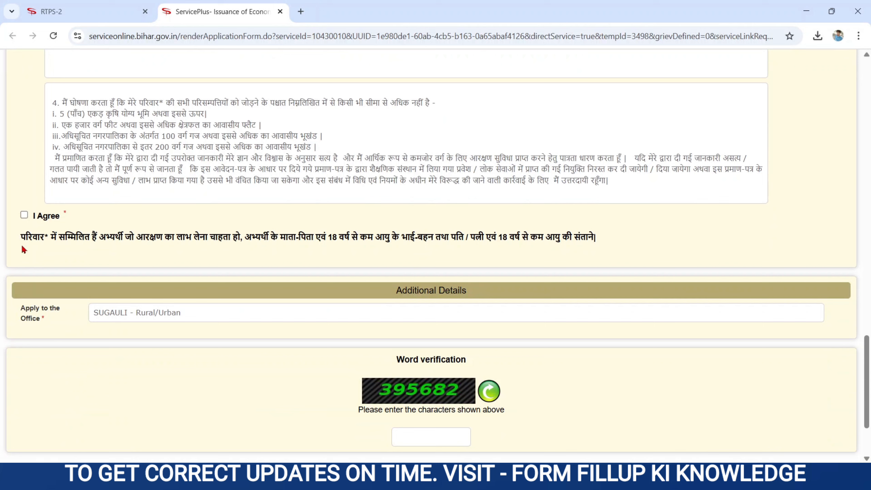
pyautogui.click(25, 215)
pyautogui.moveTo(400, 362); pyautogui.dragTo(502, 362)
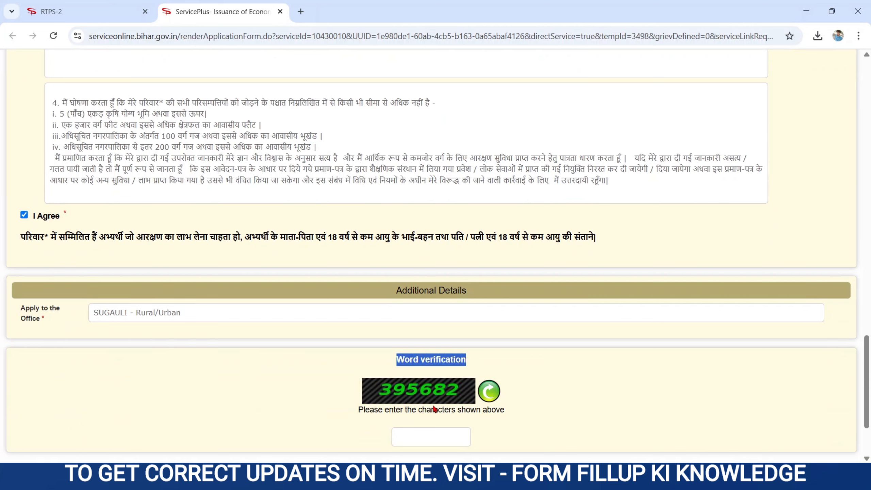
pyautogui.click(406, 440)
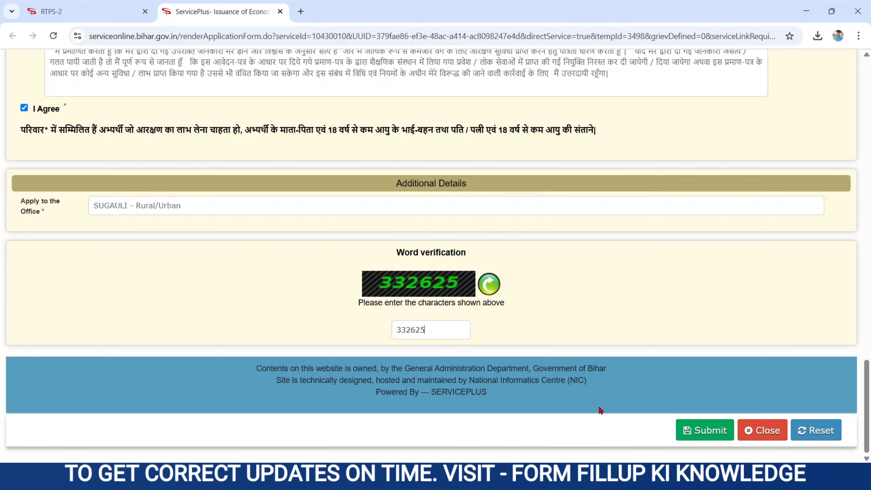
pyautogui.click(697, 431)
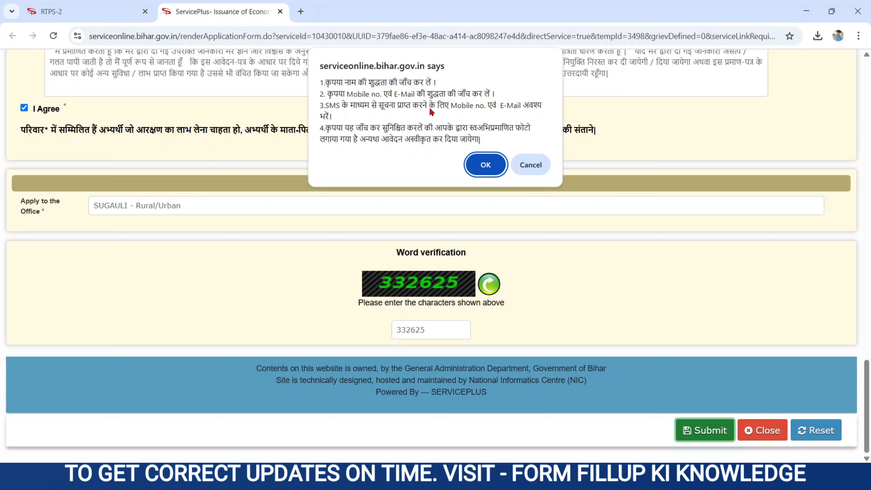
# Confirm the recheck prompt and go from the preview to the Attach Enclosure(s) page
pyautogui.click(491, 164)
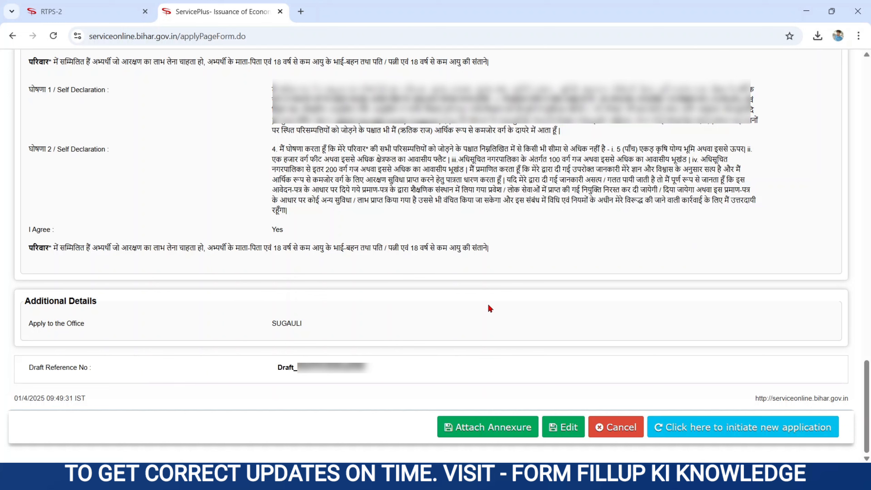
pyautogui.click(488, 427)
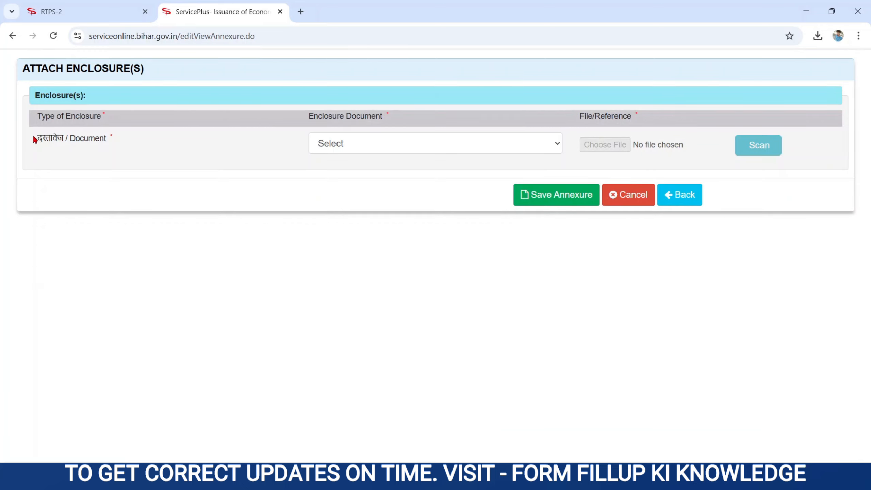
# Choose आधार कार्ड as the enclosure document type
pyautogui.moveTo(35, 136); pyautogui.dragTo(118, 141)
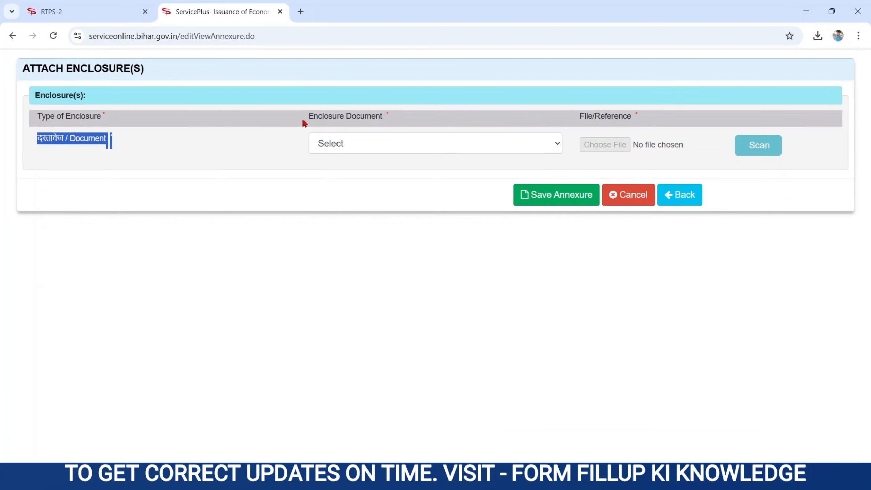
pyautogui.moveTo(306, 119); pyautogui.dragTo(396, 124)
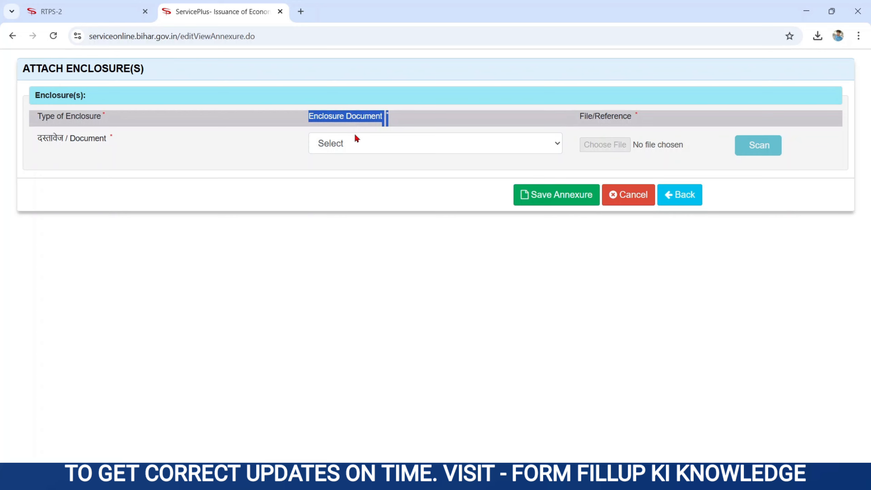
pyautogui.click(356, 144)
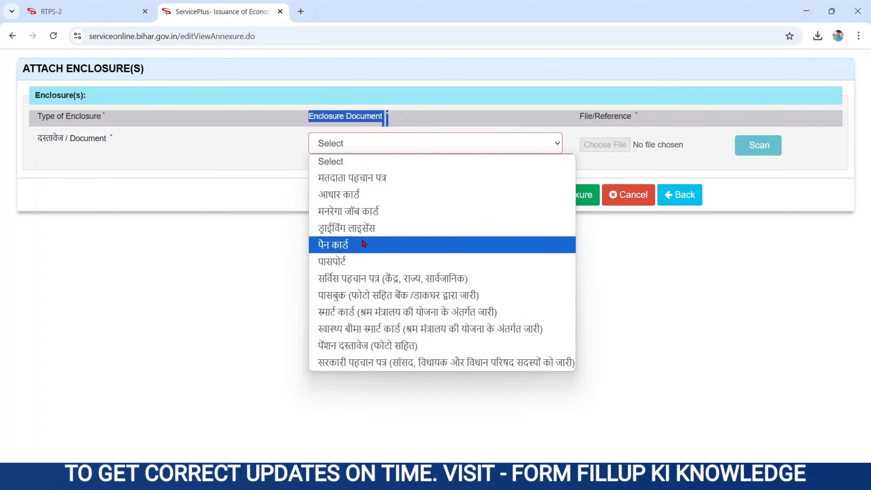
pyautogui.click(355, 194)
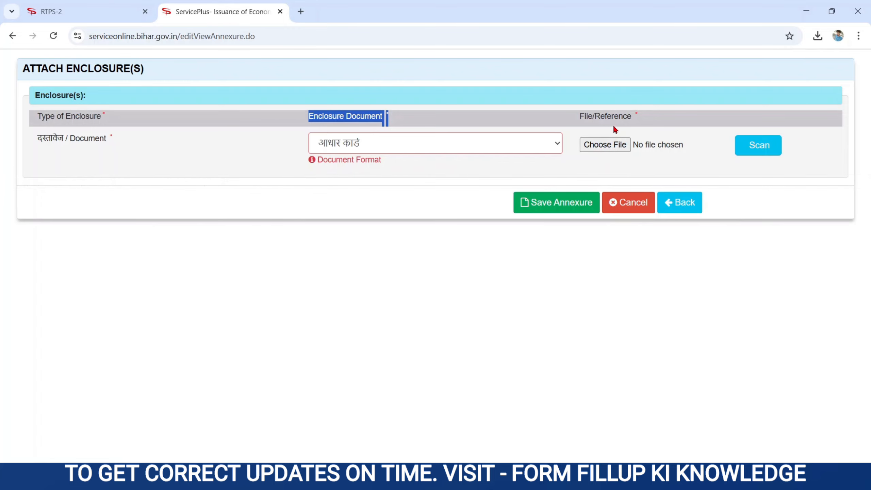
# Attach the Aadhaar .jpg image from the Desktop and save the enclosure
pyautogui.click(577, 117)
pyautogui.moveTo(577, 118); pyautogui.dragTo(622, 125)
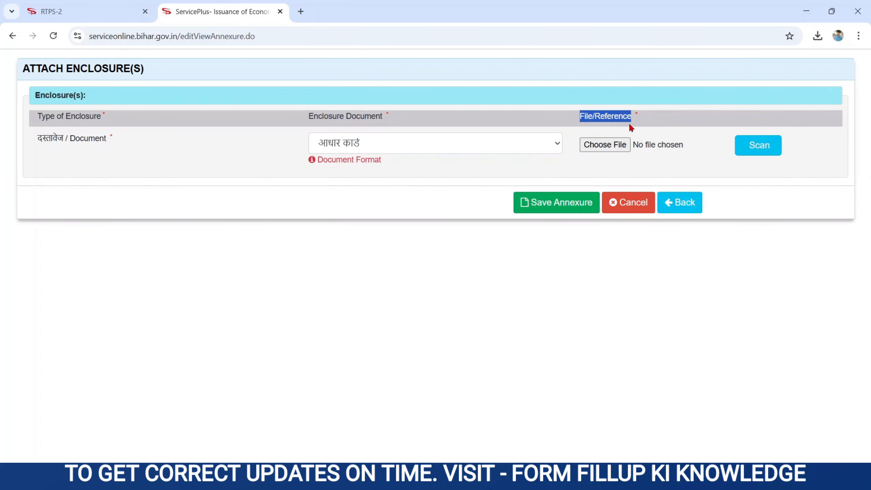
pyautogui.click(617, 145)
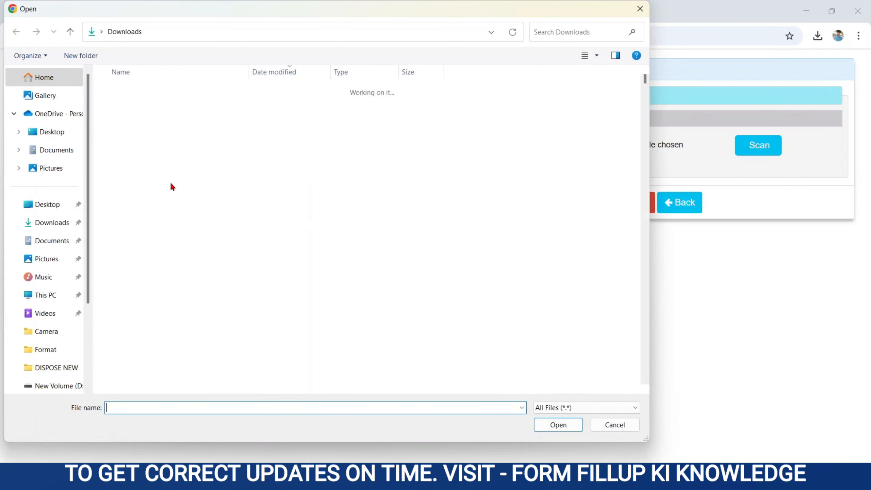
pyautogui.click(47, 205)
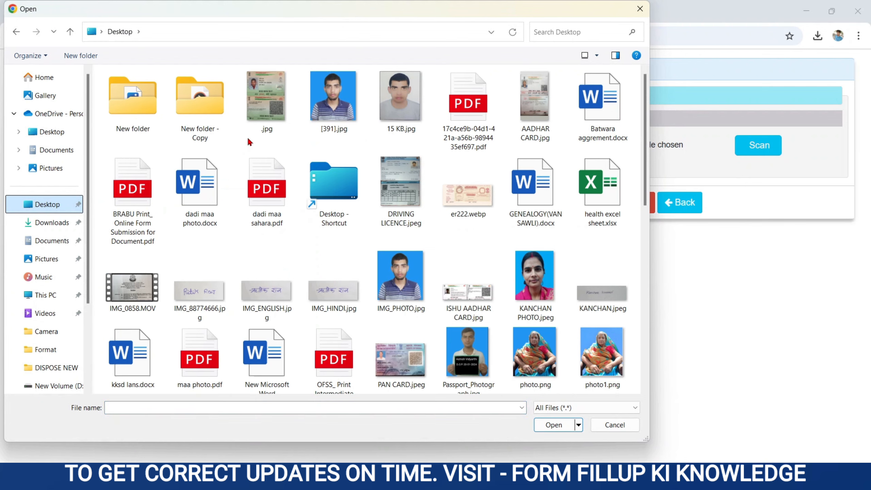
pyautogui.doubleClick(261, 123)
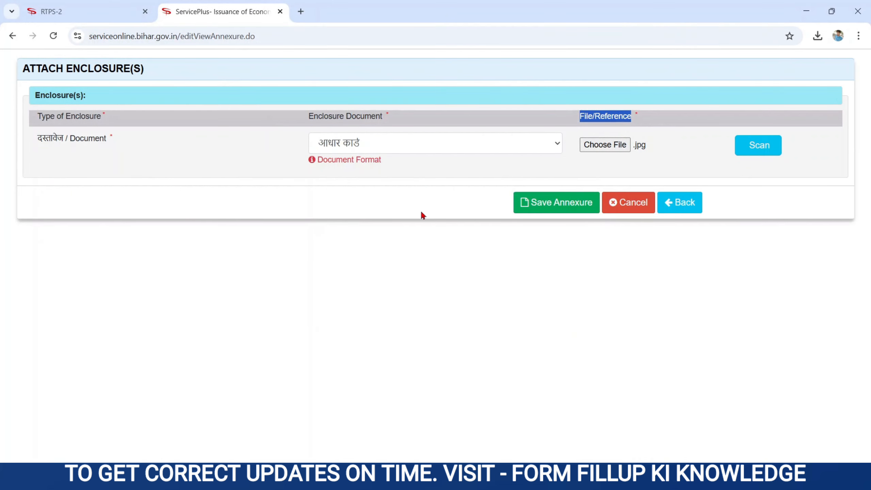
pyautogui.click(531, 202)
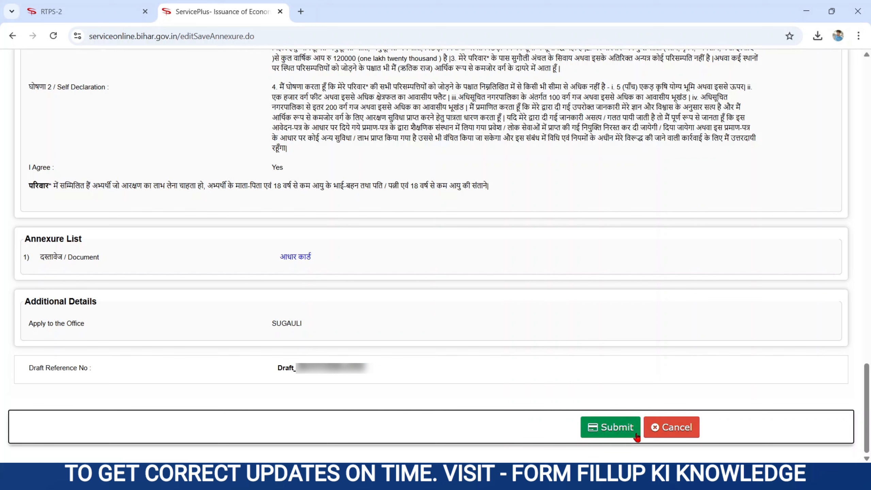
# Submit the EWS application to bring up its acknowledgement dated 01/04/2025
pyautogui.click(596, 430)
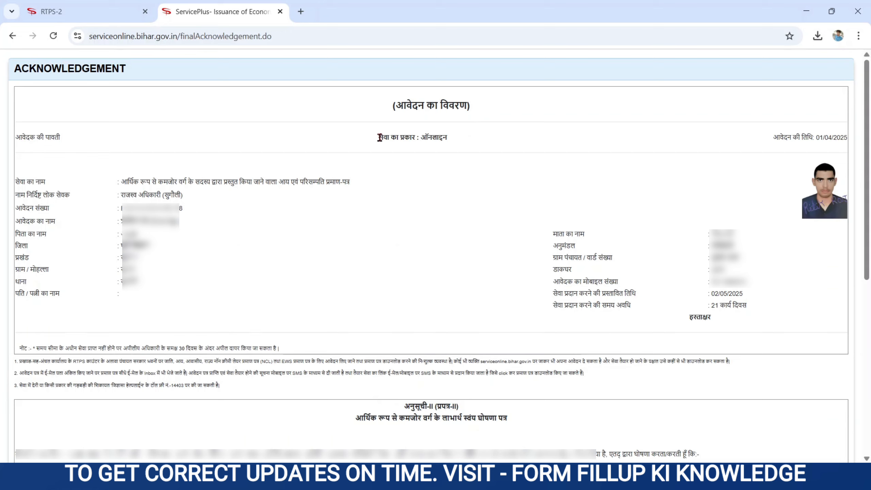
pyautogui.moveTo(379, 137); pyautogui.dragTo(459, 139)
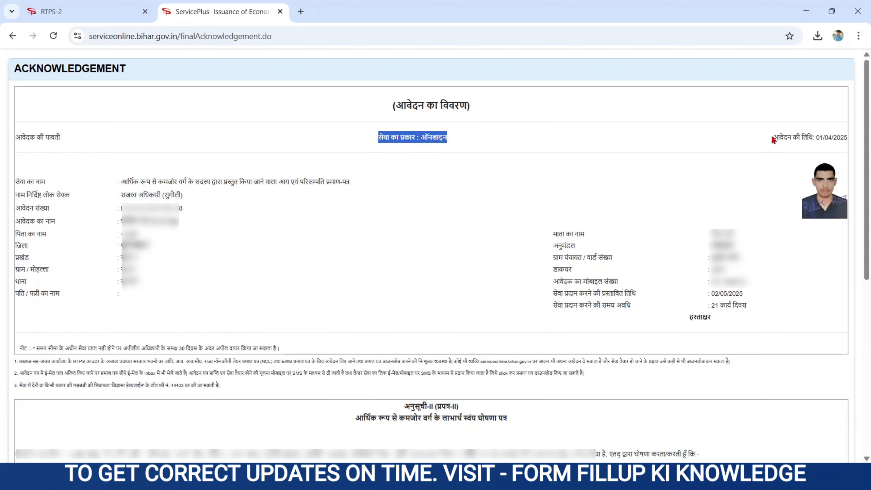
pyautogui.moveTo(773, 138); pyautogui.dragTo(848, 149)
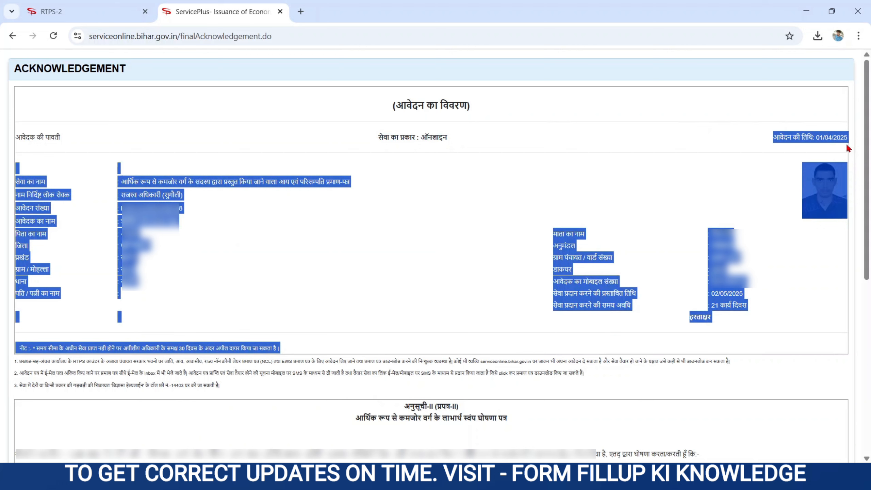
pyautogui.click(750, 174)
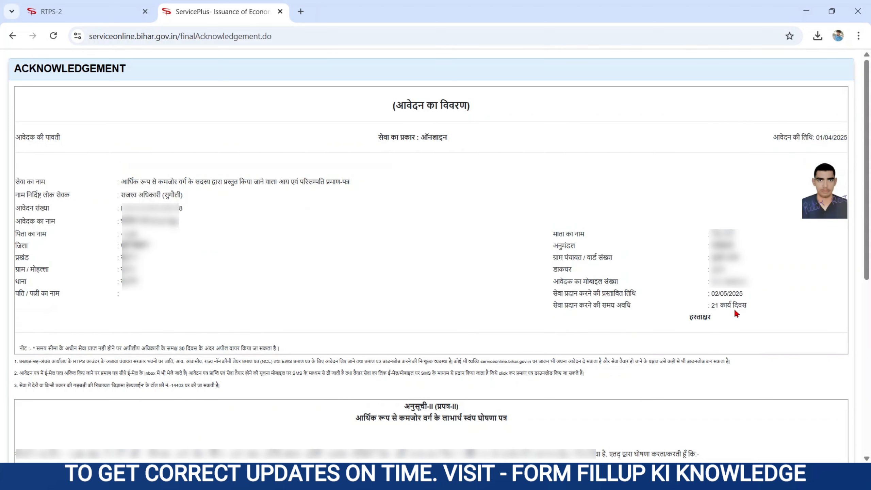
pyautogui.moveTo(550, 308); pyautogui.dragTo(732, 321)
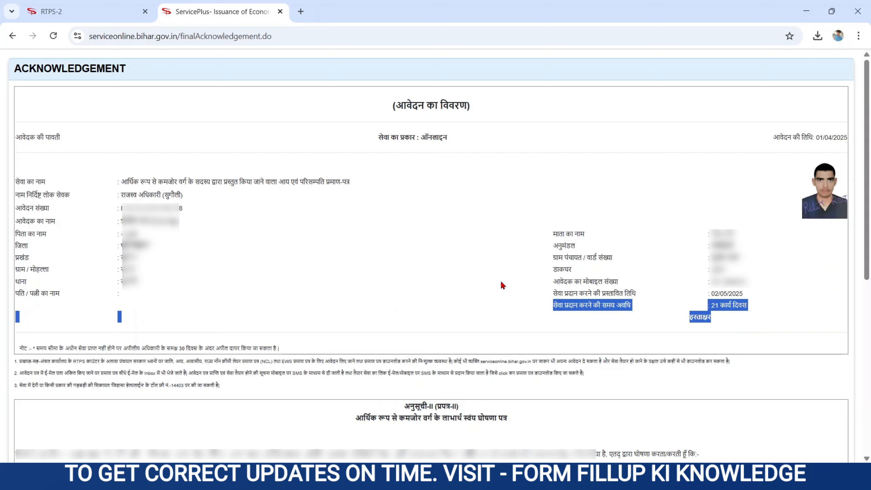
pyautogui.click(669, 401)
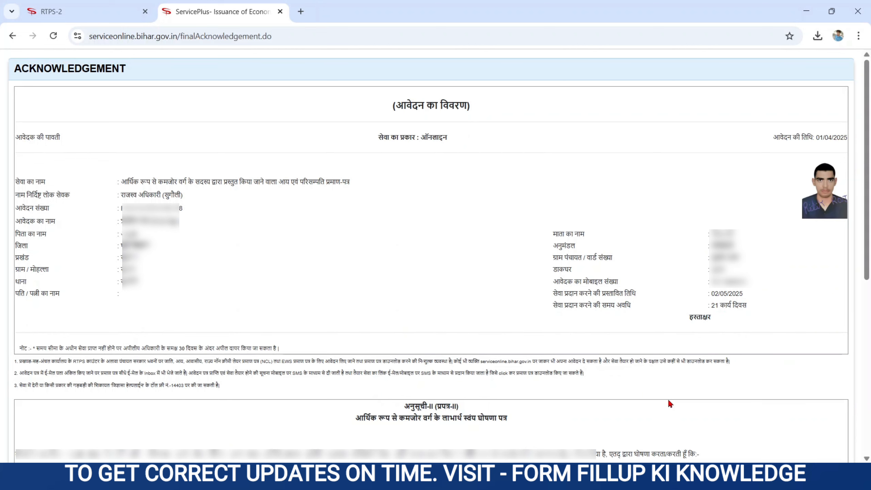
# Export the acknowledgement to PDF, then return to the RTPS homepage tab
pyautogui.scroll(-8, 668, 404)
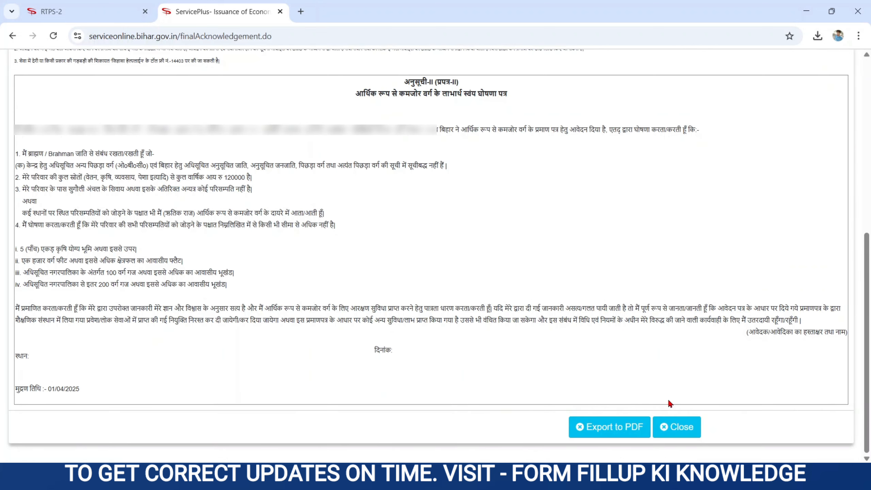
pyautogui.click(609, 430)
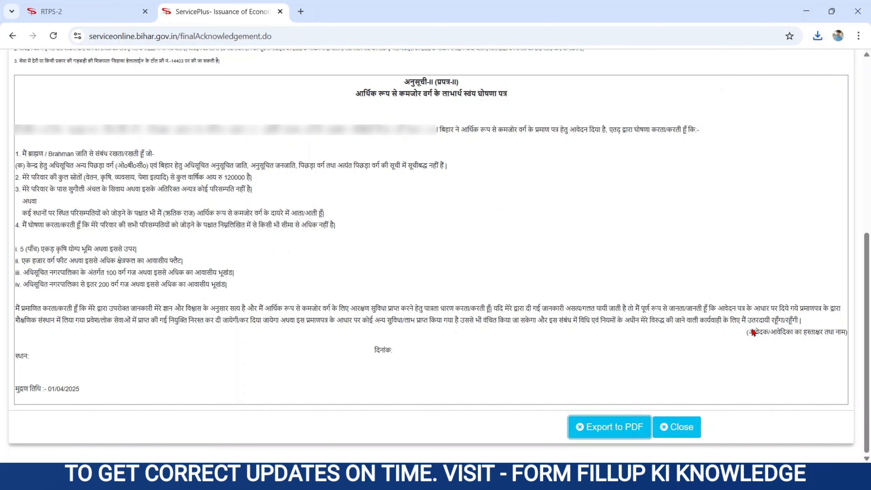
pyautogui.moveTo(747, 331); pyautogui.dragTo(847, 342)
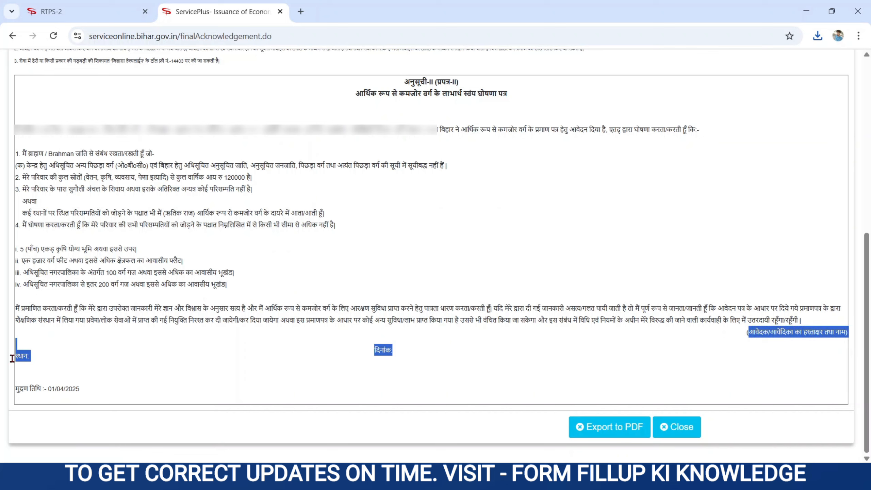
pyautogui.click(145, 348)
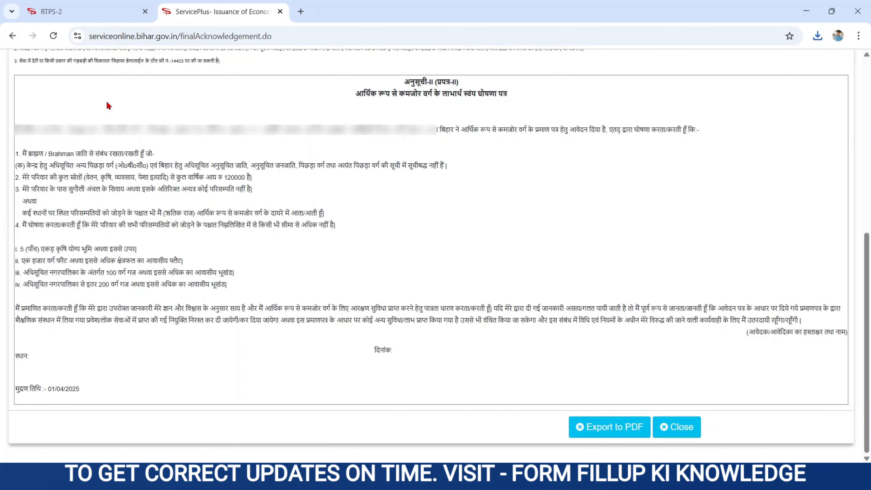
pyautogui.click(96, 15)
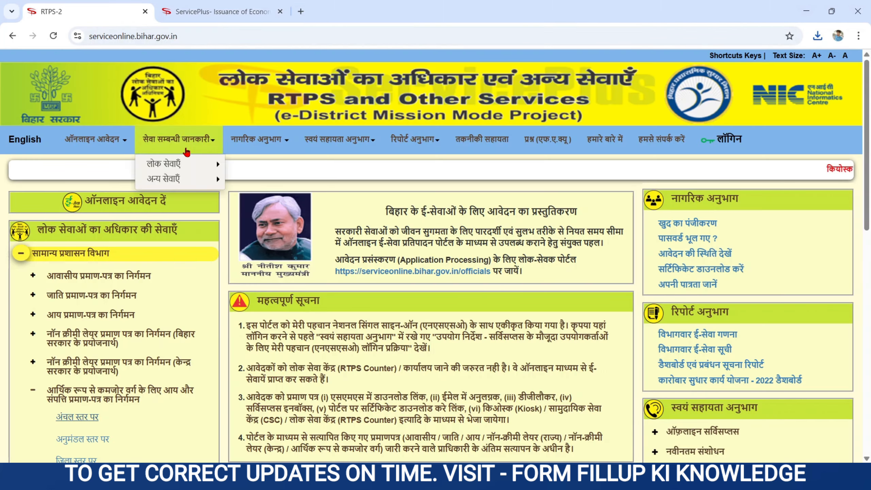
pyautogui.moveTo(254, 140)
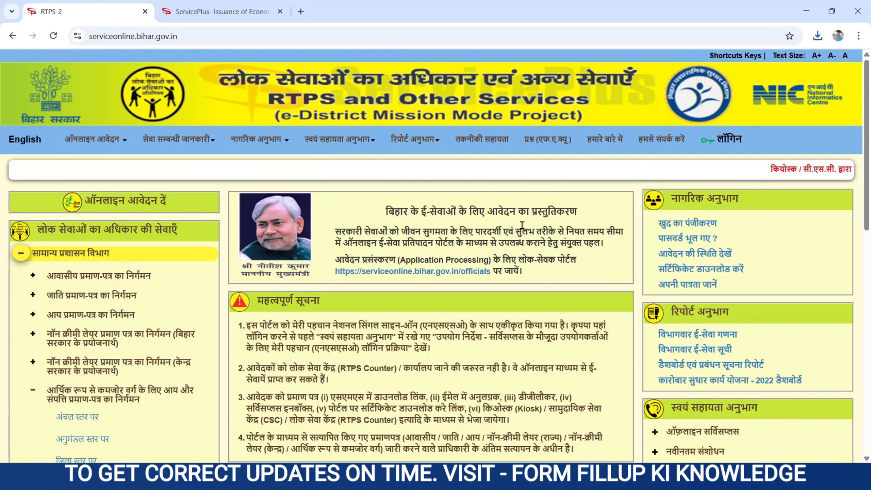
pyautogui.tripleClick(724, 203)
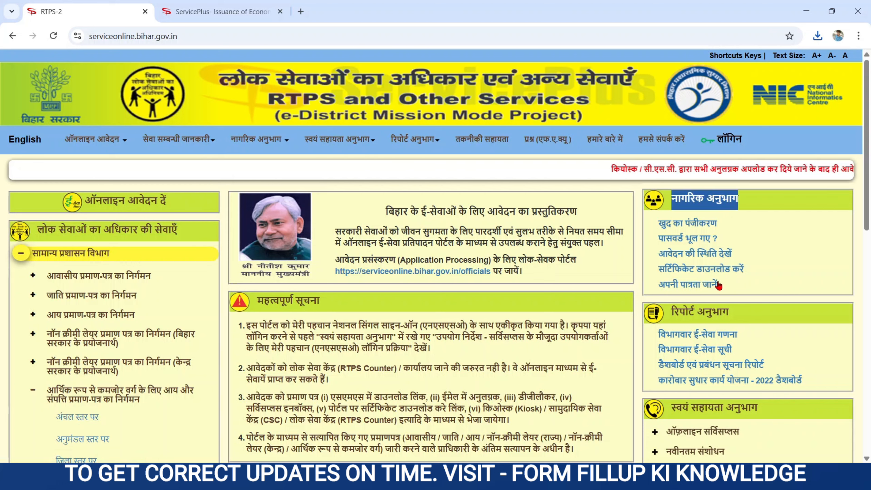
# Open the Download Certificate page, view its name and captcha fields, then return to the homepage
pyautogui.click(679, 272)
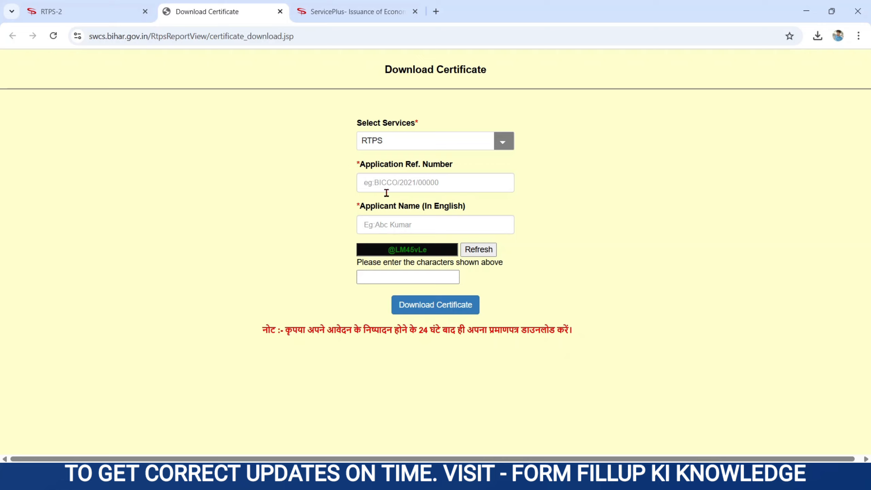
pyautogui.click(380, 228)
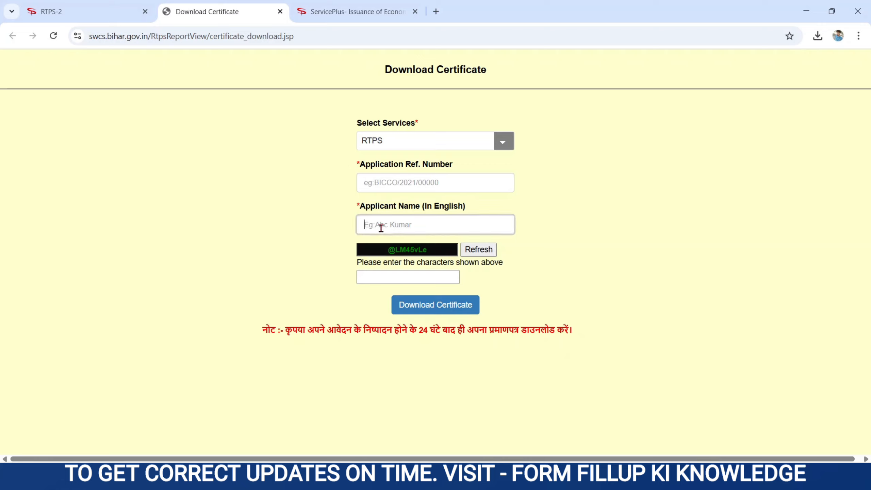
pyautogui.click(386, 283)
pyautogui.click(383, 281)
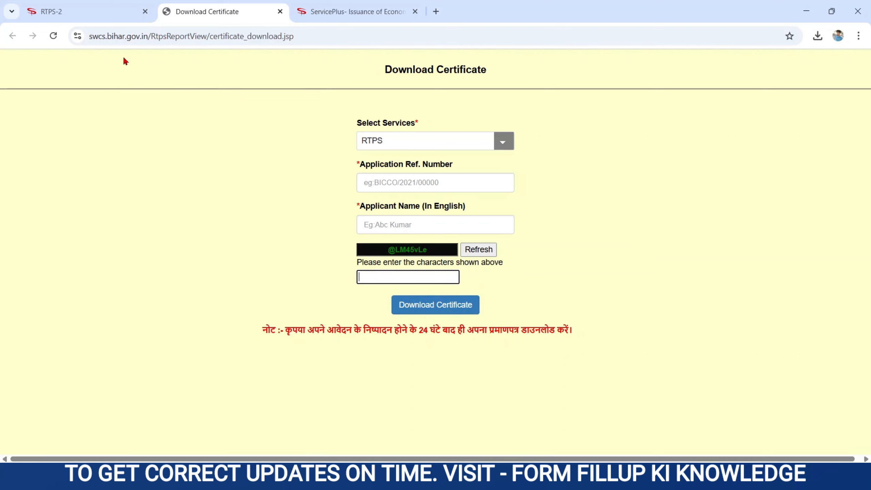
pyautogui.click(101, 18)
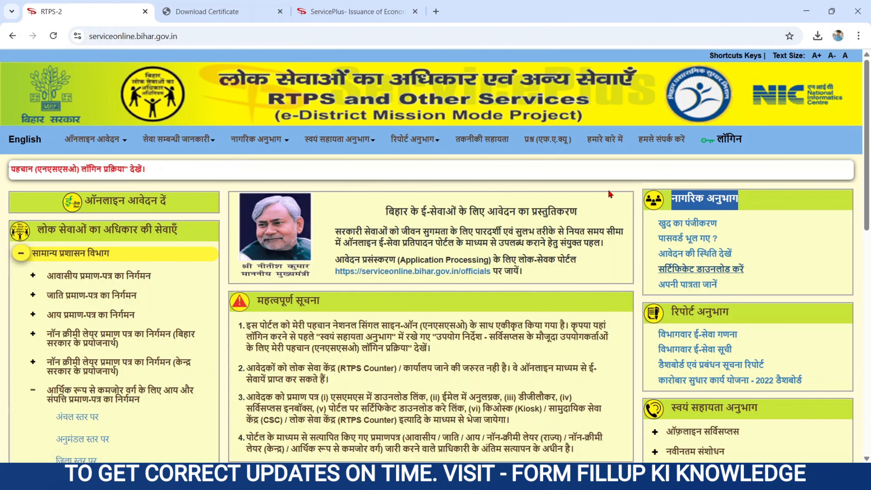
# Open the Track Application window via आवेदन की स्थिति देखें under नागरिक अनुभाग
pyautogui.click(679, 255)
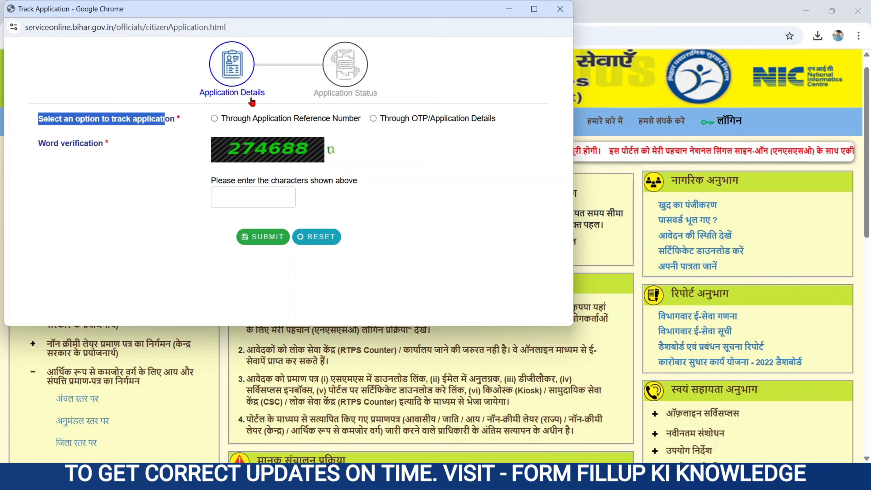
# Choose tracking through the Application Reference Number
pyautogui.click(214, 118)
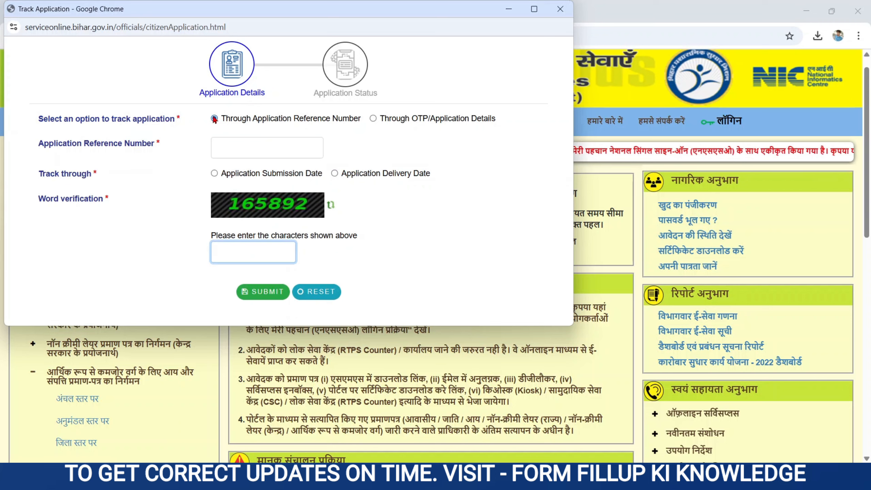
pyautogui.moveTo(37, 145); pyautogui.dragTo(144, 146)
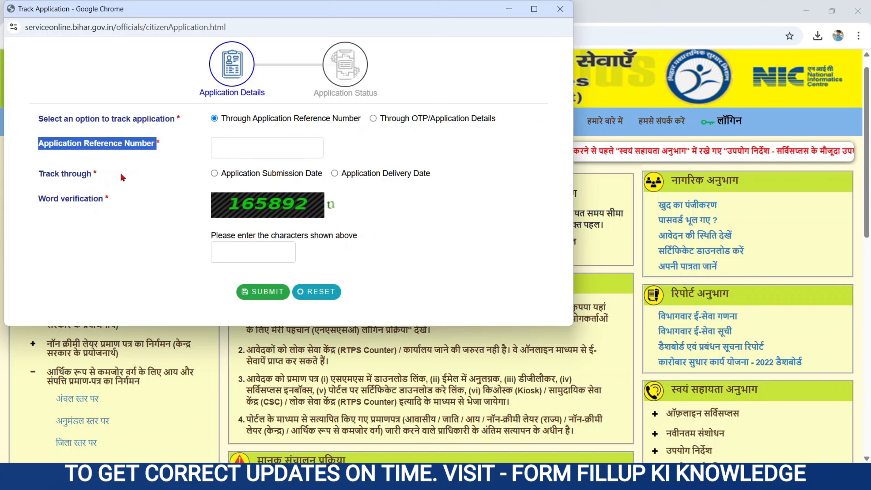
pyautogui.moveTo(39, 174); pyautogui.dragTo(335, 189)
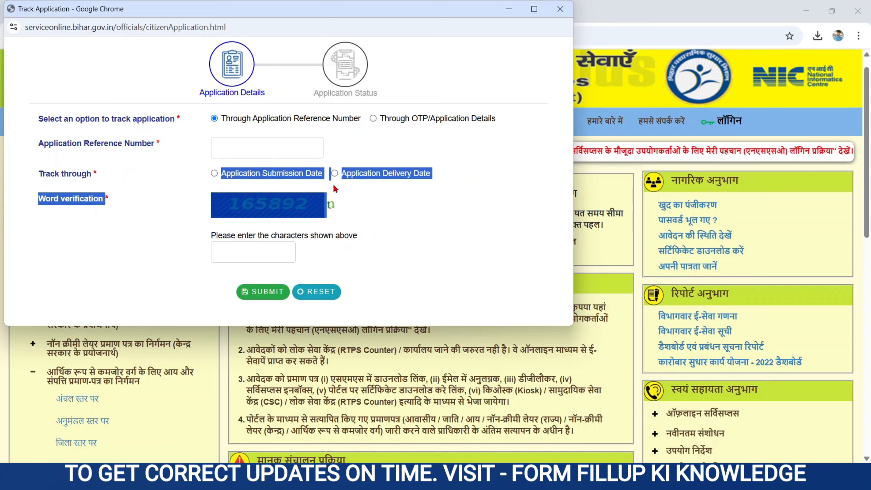
pyautogui.click(380, 194)
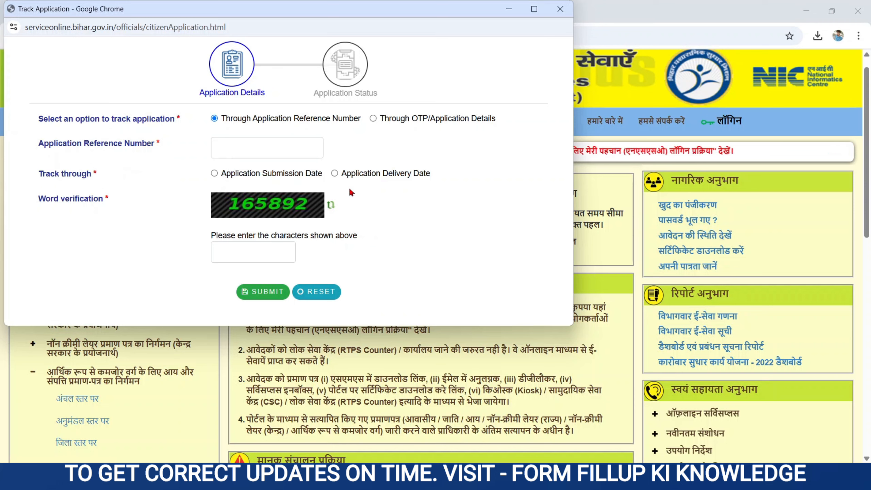
pyautogui.moveTo(341, 174); pyautogui.dragTo(437, 177)
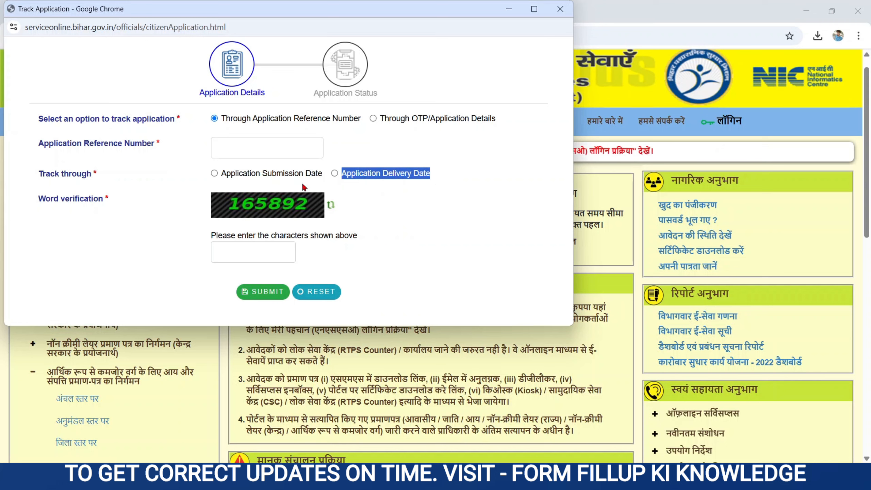
# Switch tracking to Application Submission Date and view the date picker and captcha box
pyautogui.click(219, 175)
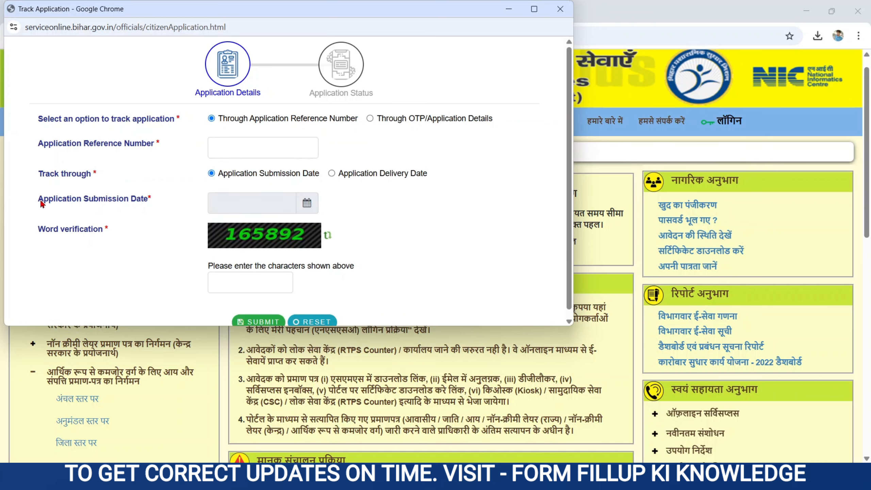
pyautogui.moveTo(37, 200); pyautogui.dragTo(158, 203)
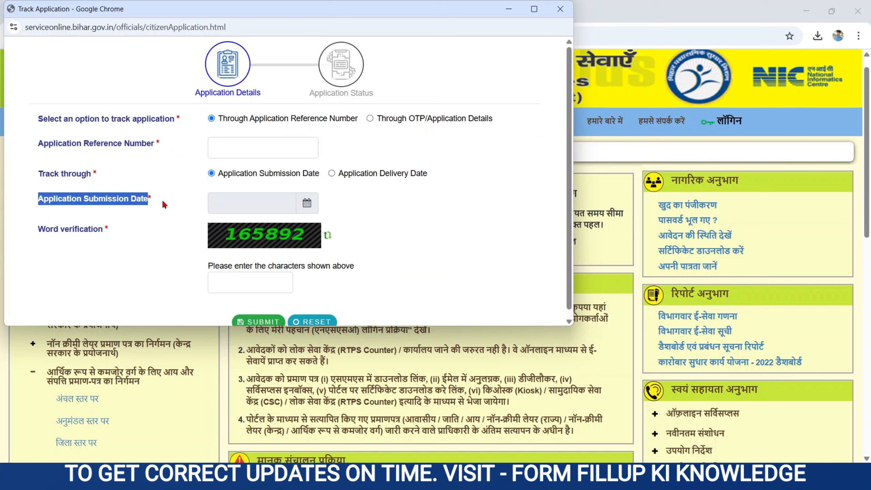
pyautogui.click(261, 202)
pyautogui.click(136, 233)
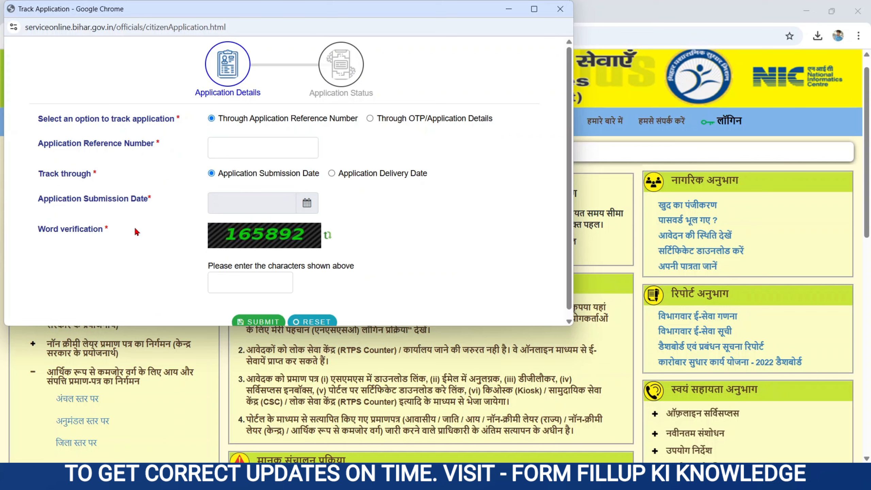
pyautogui.moveTo(28, 231); pyautogui.dragTo(116, 227)
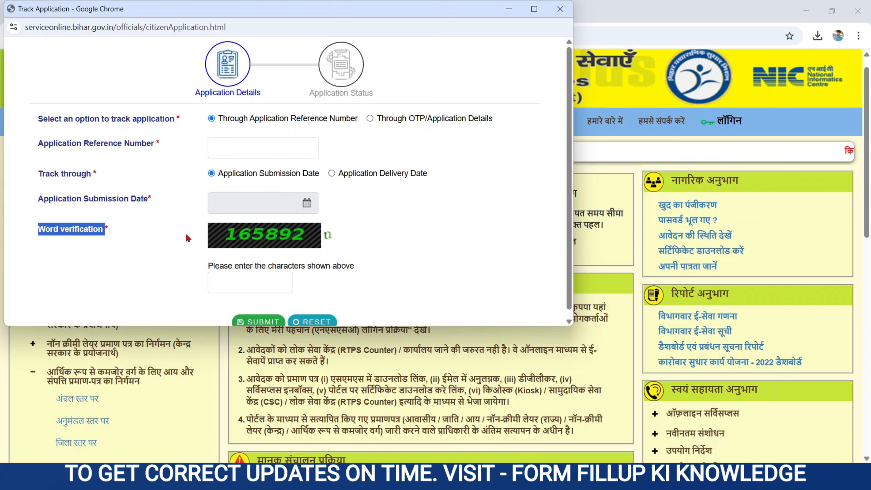
pyautogui.click(251, 279)
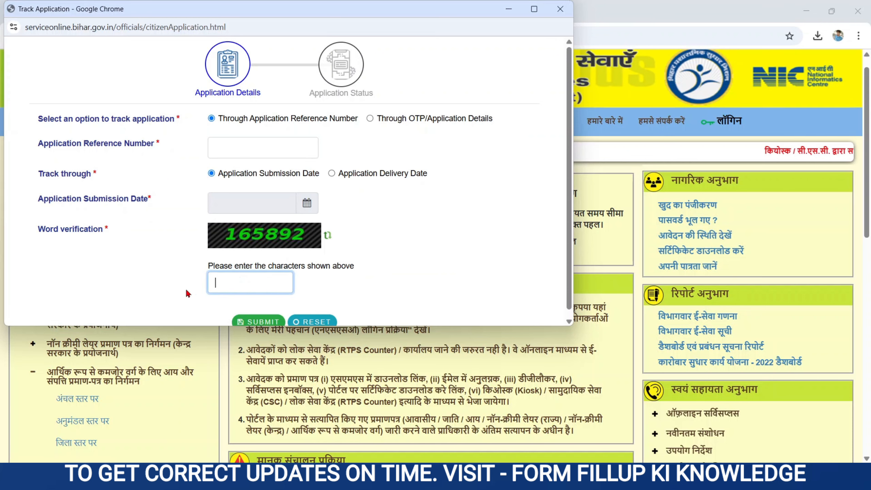
pyautogui.click(125, 305)
pyautogui.scroll(-1, 125, 305)
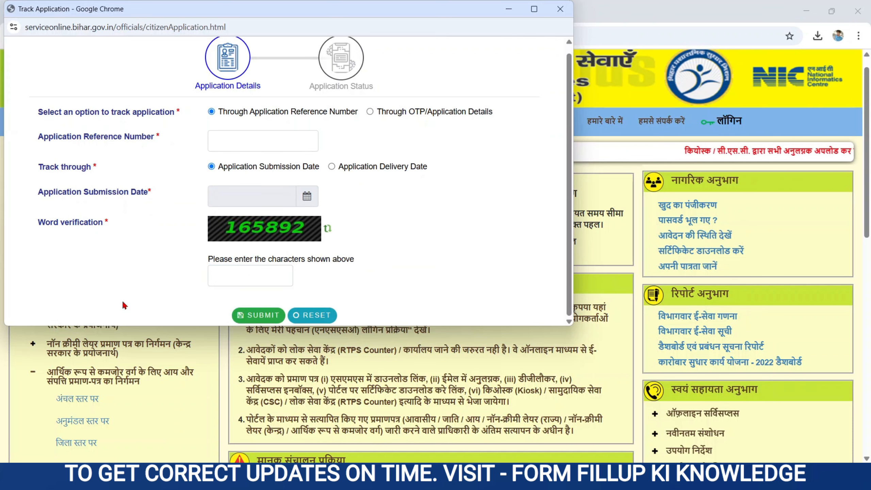